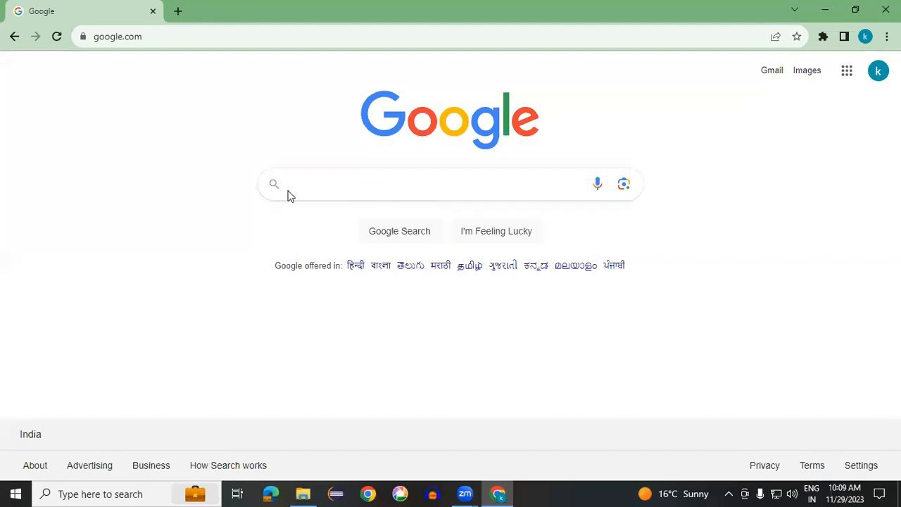
# Search Google for "jdk download for windows 10".
pyautogui.click(497, 184)
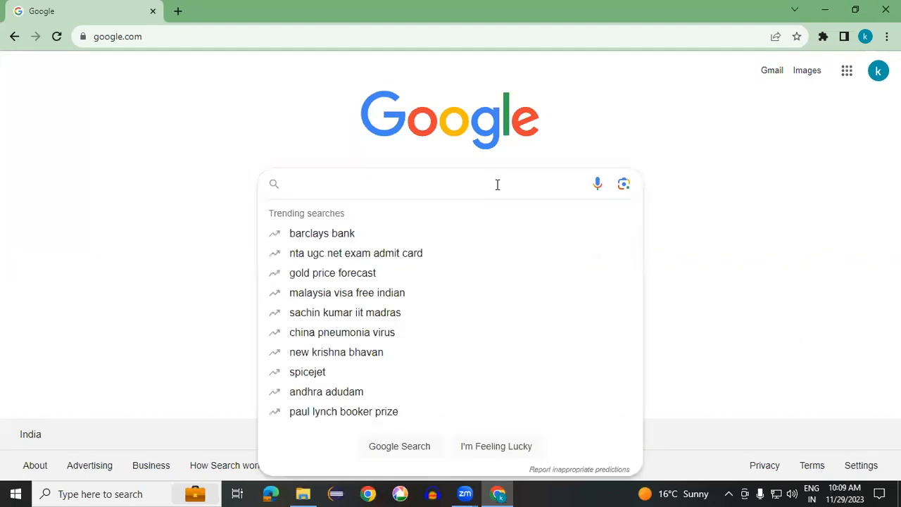
pyautogui.write('JDK')
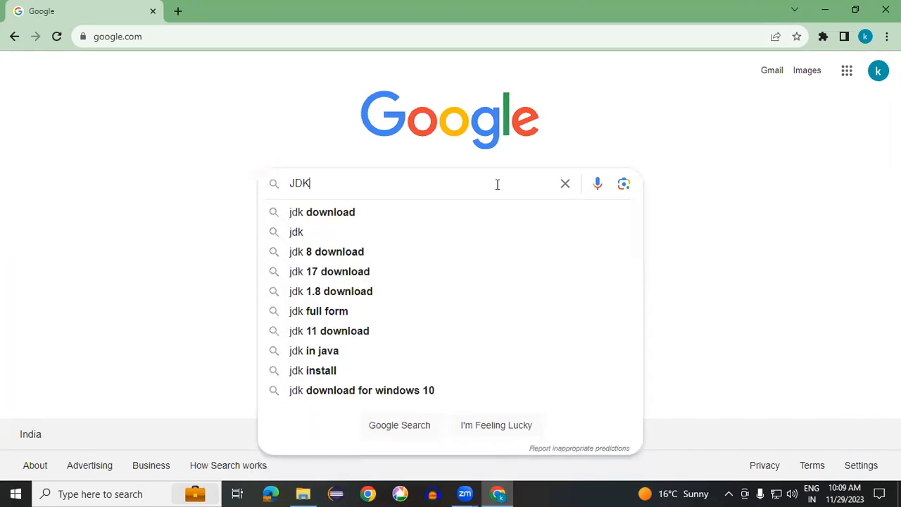
pyautogui.press('Down')
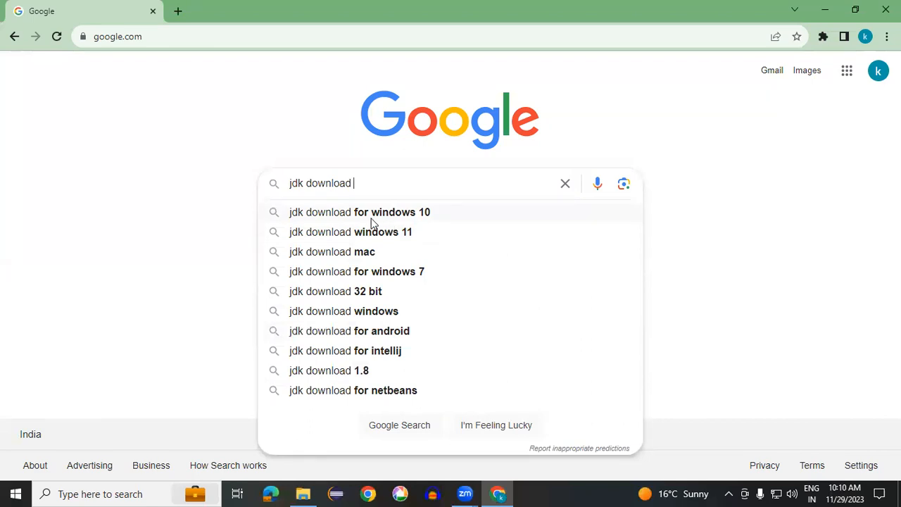
pyautogui.click(416, 219)
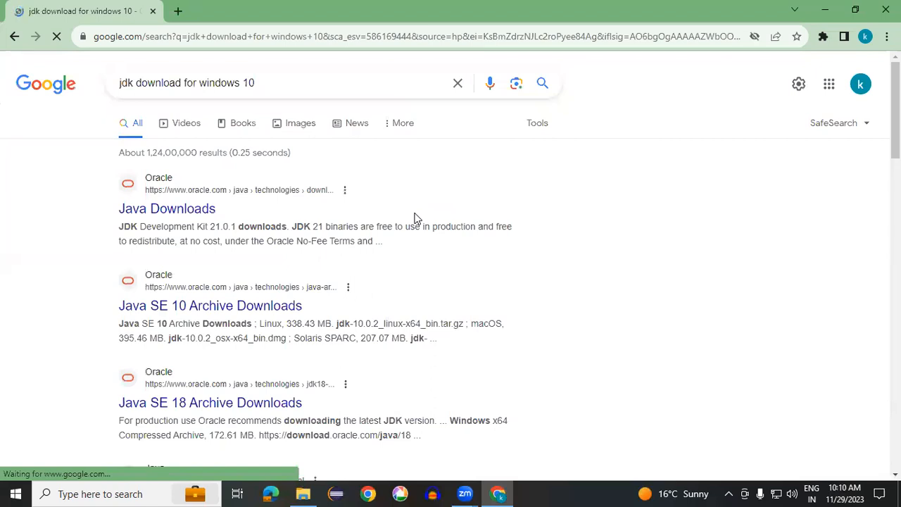
# Open Oracle's Java Downloads result in a new tab and go to its JDK Development Kit downloads section.
pyautogui.click(190, 210)
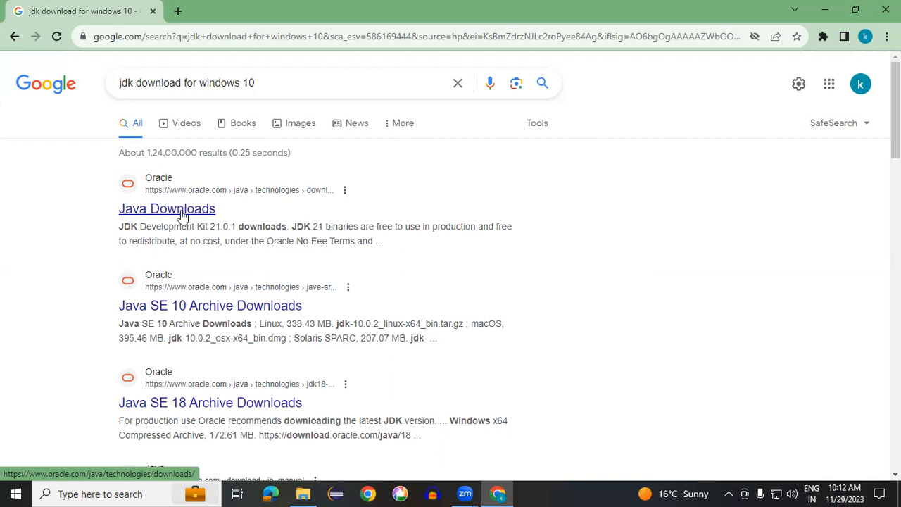
pyautogui.rightClick(182, 210)
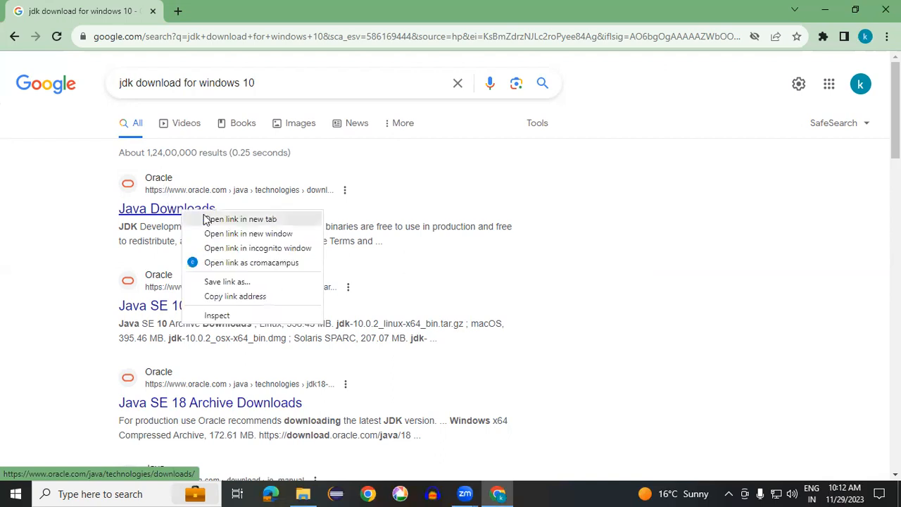
pyautogui.click(289, 224)
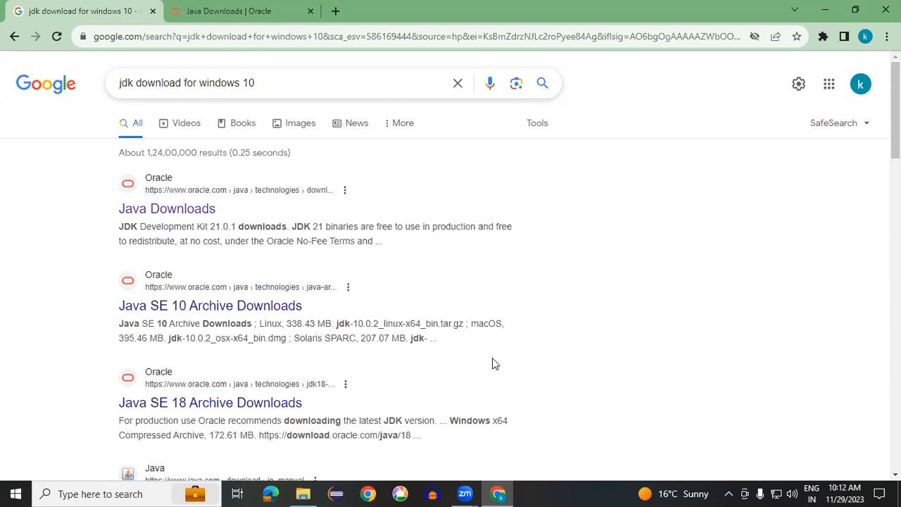
pyautogui.hotkey('ctrl', 'Tab')
pyautogui.click(649, 110)
pyautogui.scroll(-5, 473, 347)
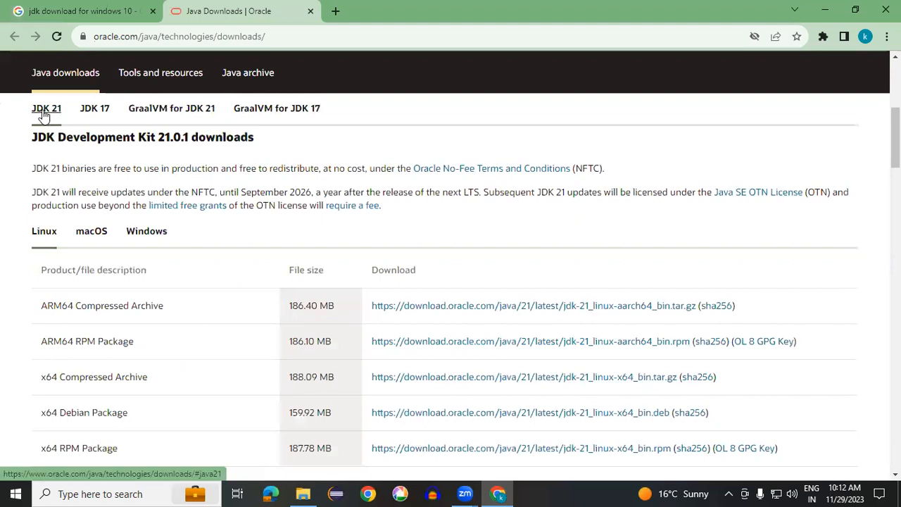
# Show the JDK 21 downloads for Windows and locate the x64 Installer entry.
pyautogui.click(97, 115)
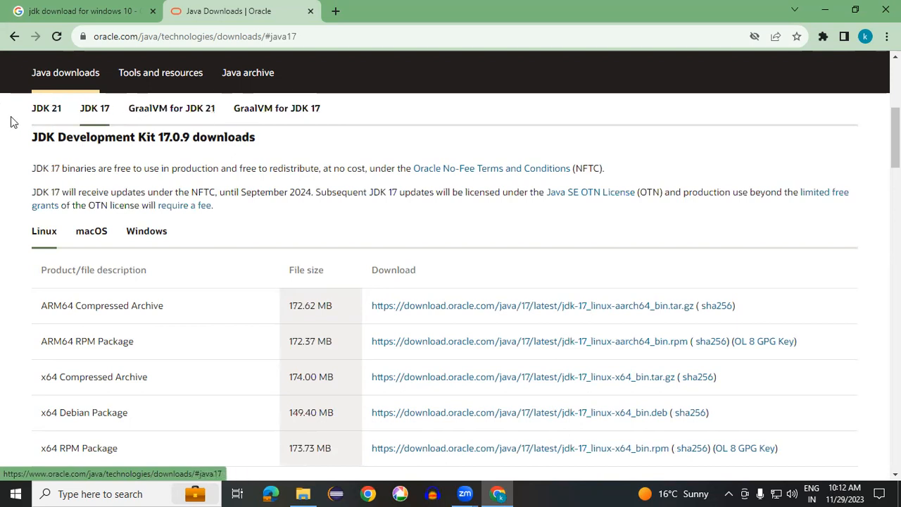
pyautogui.click(44, 111)
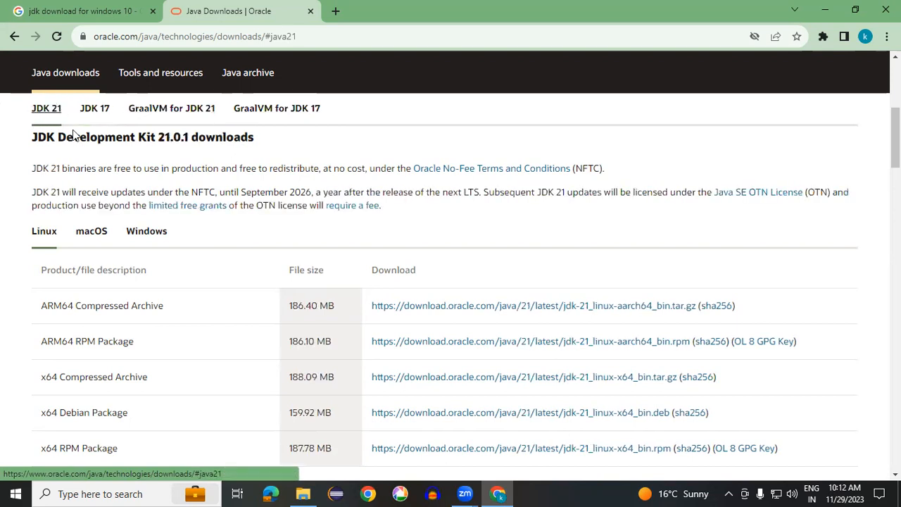
pyautogui.click(136, 234)
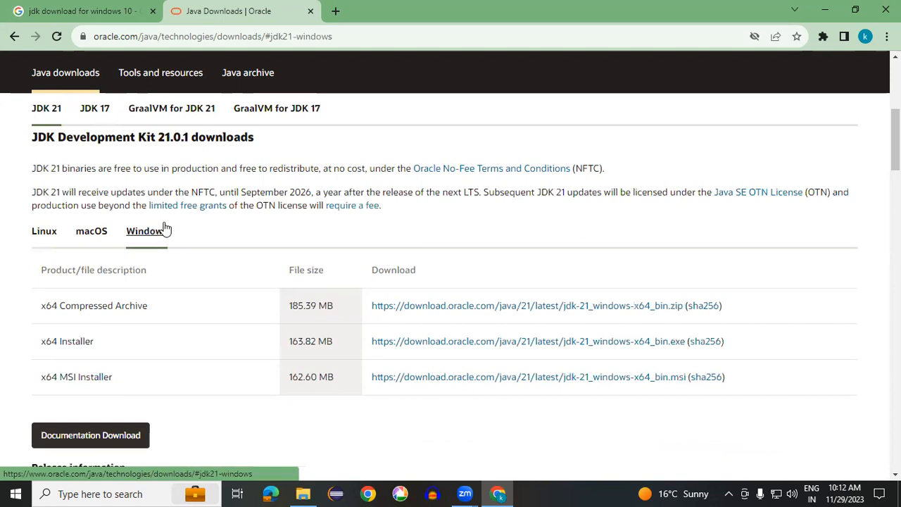
pyautogui.moveTo(41, 341); pyautogui.dragTo(99, 348)
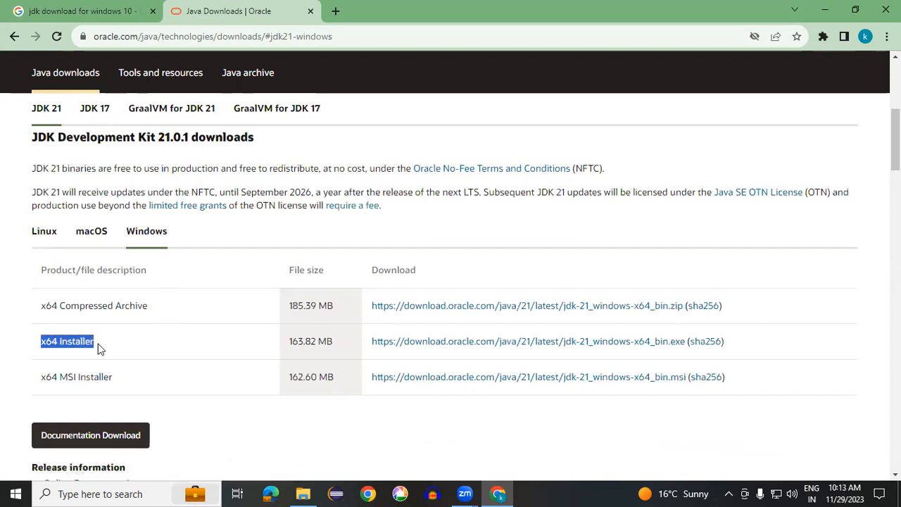
pyautogui.click(92, 236)
pyautogui.click(148, 234)
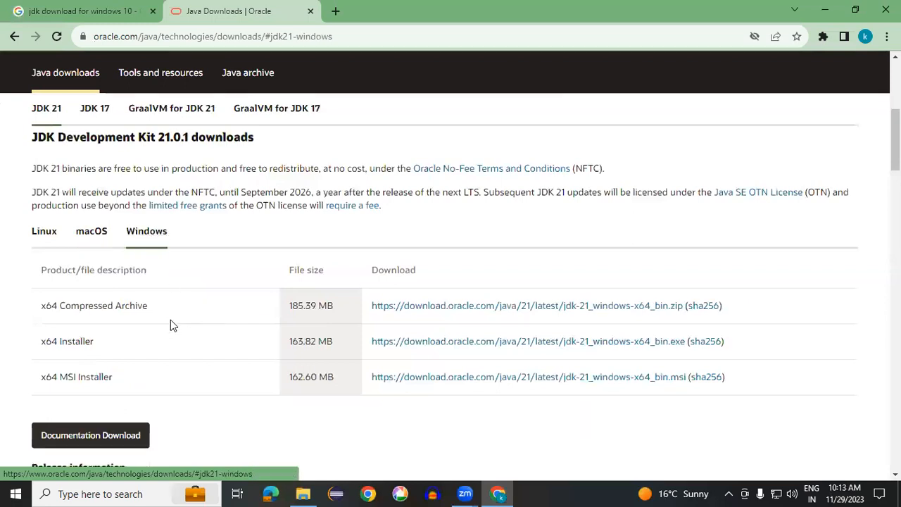
pyautogui.moveTo(44, 341); pyautogui.dragTo(106, 345)
# Examine the macOS downloads of JDK 21, looking at the x64 DMG Installer and its download link.
pyautogui.click(94, 248)
pyautogui.scroll(-1, 202, 352)
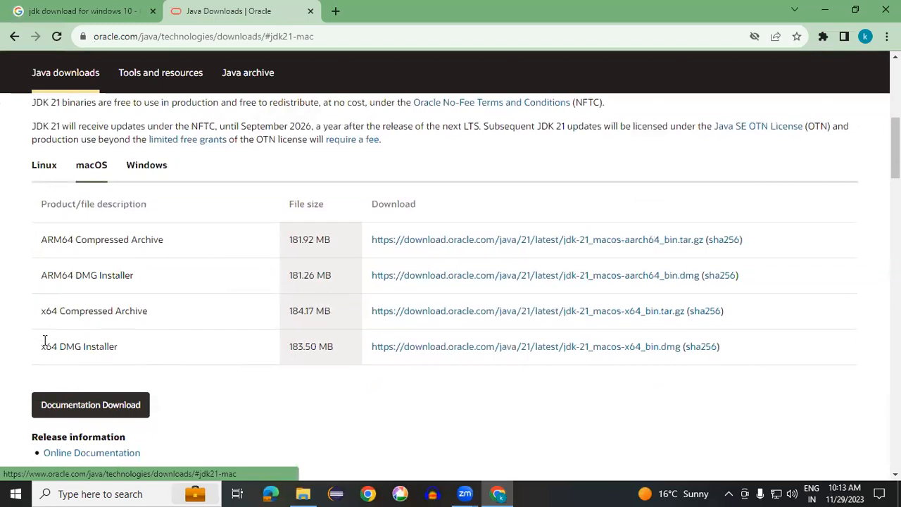
pyautogui.moveTo(41, 345); pyautogui.dragTo(124, 350)
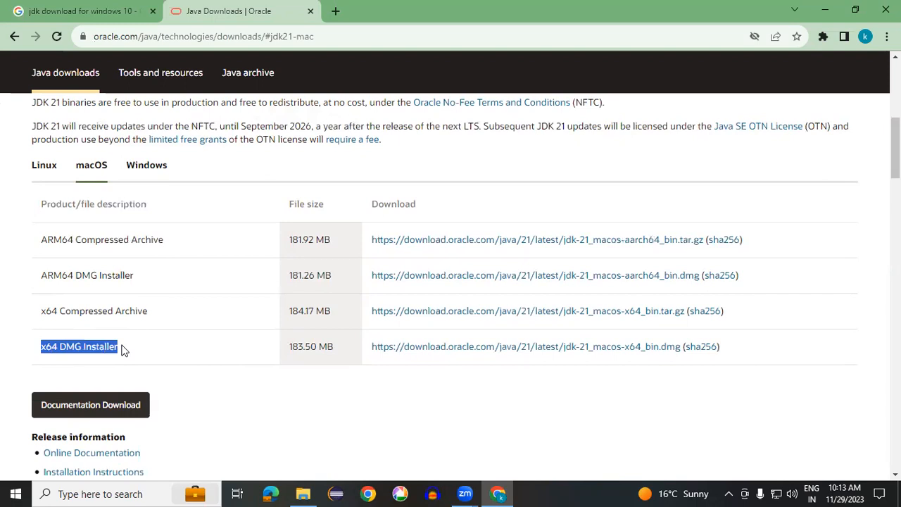
pyautogui.rightClick(456, 348)
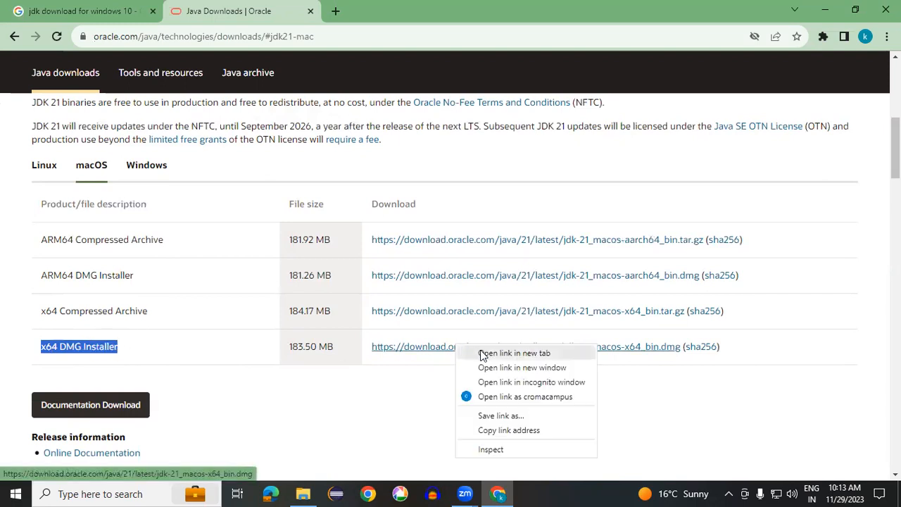
# Examine the Linux downloads of JDK 21, including the RPM packages and the x64 Compressed Archive.
pyautogui.click(42, 175)
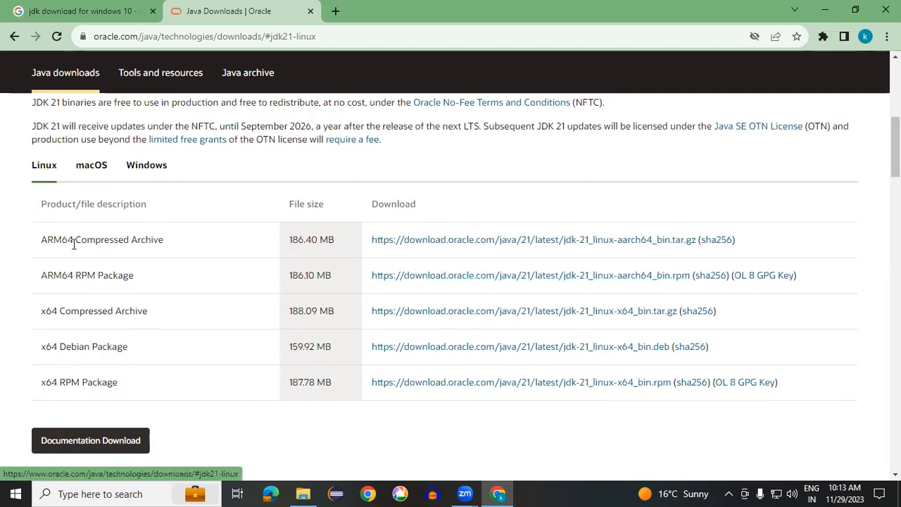
pyautogui.tripleClick(61, 275)
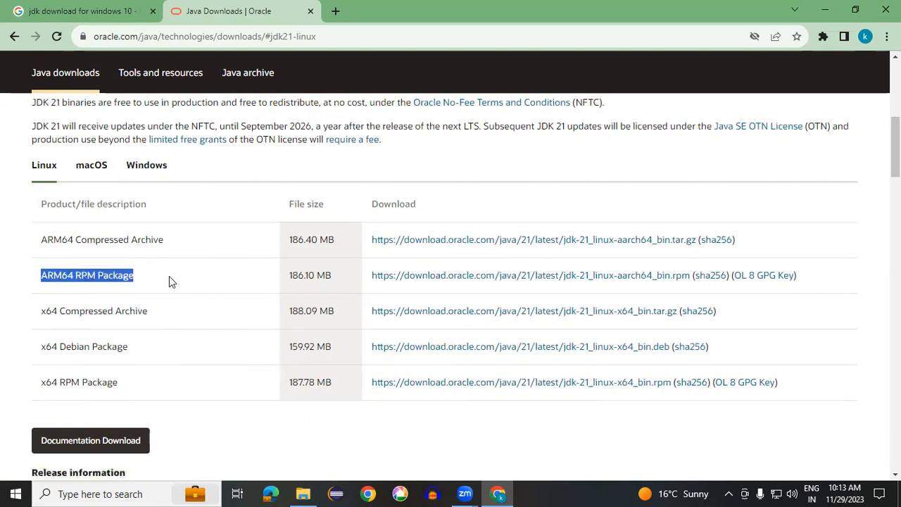
pyautogui.moveTo(40, 317); pyautogui.dragTo(153, 316)
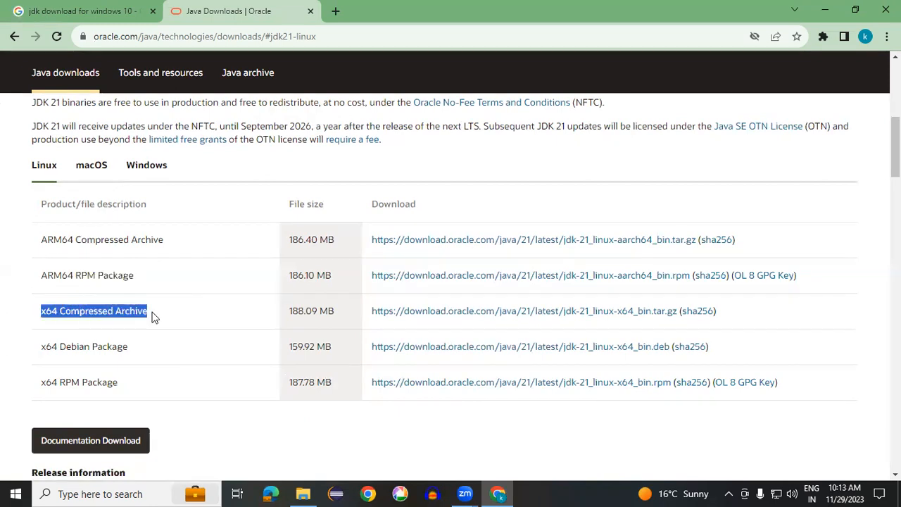
pyautogui.click(155, 318)
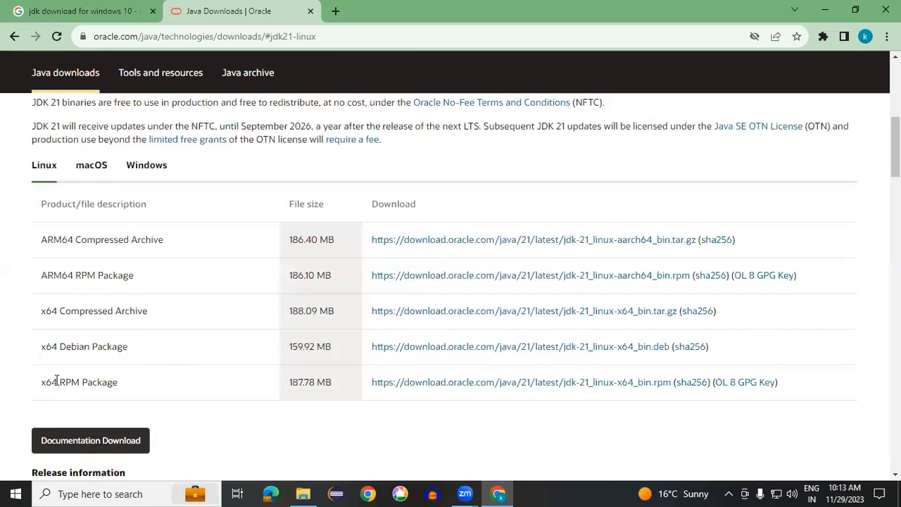
pyautogui.moveTo(56, 381); pyautogui.dragTo(81, 381)
pyautogui.click(84, 382)
# Return to the Windows downloads of JDK 21 and locate the x64 Installer row.
pyautogui.click(146, 165)
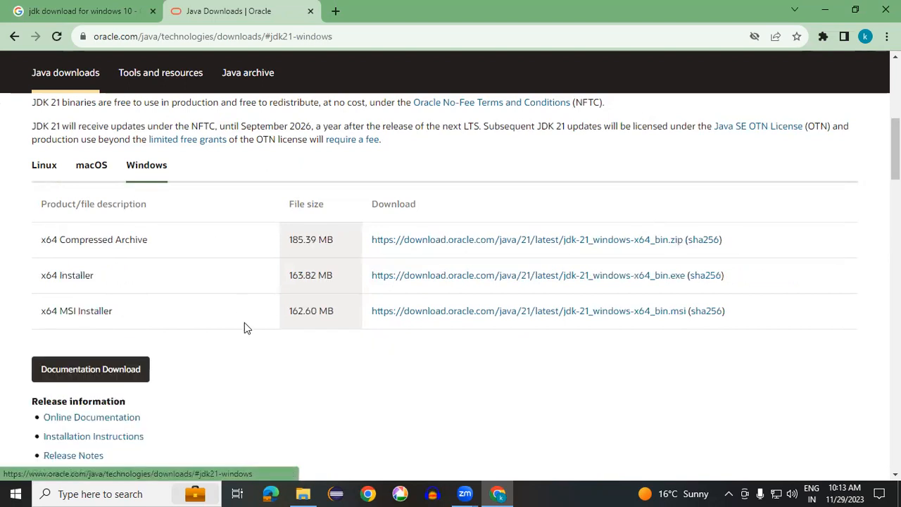
pyautogui.moveTo(41, 276); pyautogui.dragTo(96, 283)
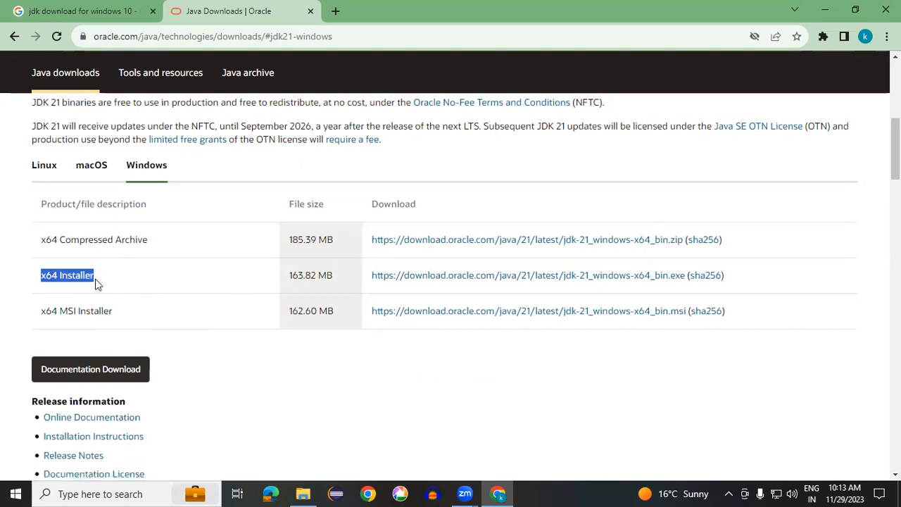
pyautogui.click(97, 282)
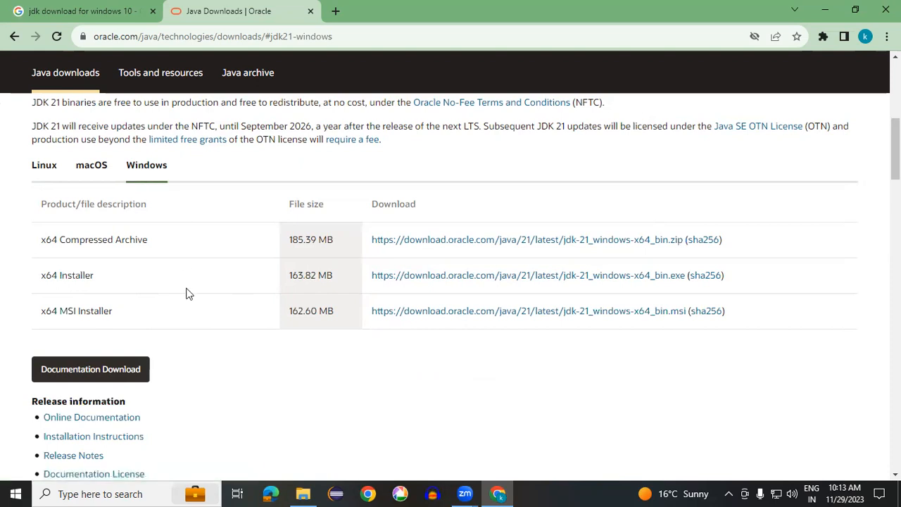
pyautogui.moveTo(41, 275); pyautogui.dragTo(90, 295)
pyautogui.click(91, 295)
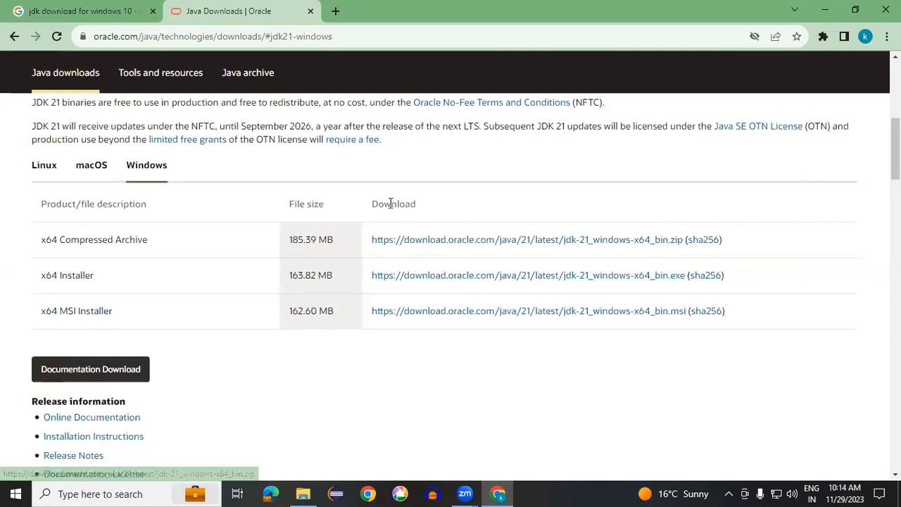
# Download the Windows x64 Installer, jdk-21_windows-x64_bin.exe, from its download link.
pyautogui.moveTo(370, 206); pyautogui.dragTo(416, 213)
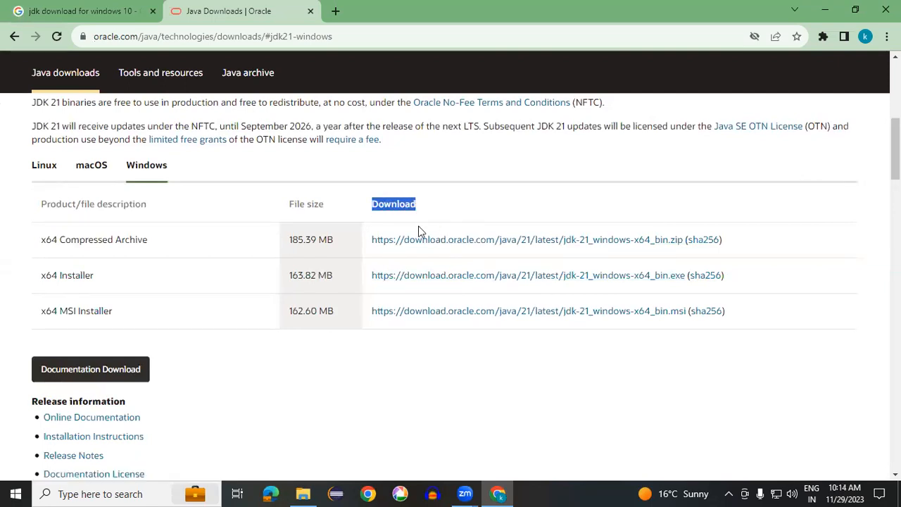
pyautogui.moveTo(291, 280); pyautogui.dragTo(334, 284)
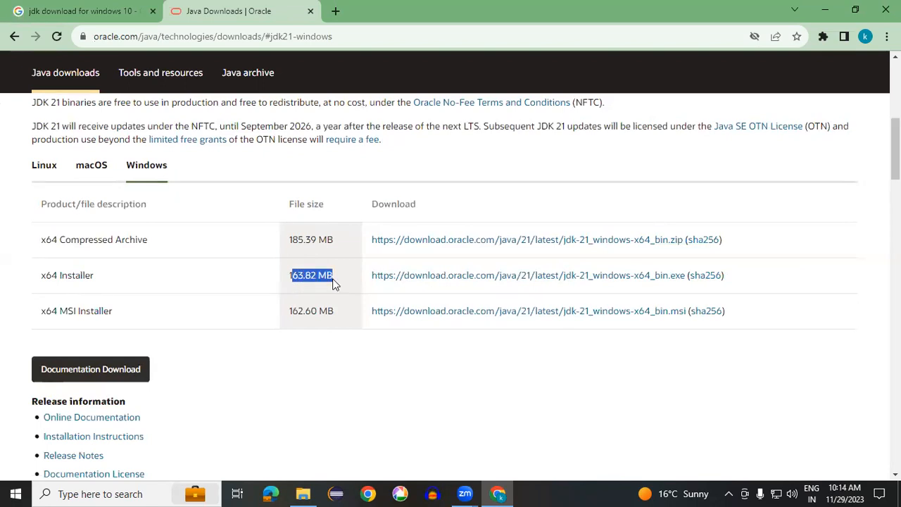
pyautogui.click(334, 284)
pyautogui.rightClick(506, 282)
pyautogui.click(537, 290)
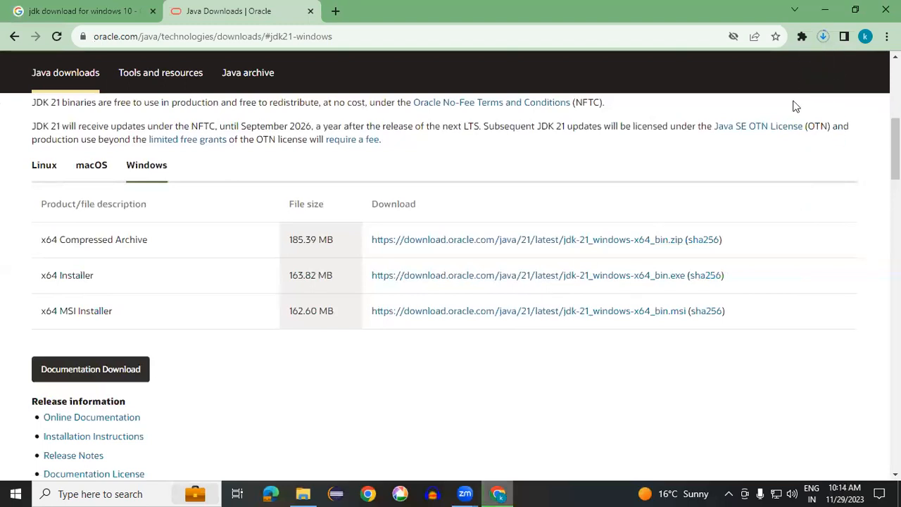
# Open the Downloads folder from the browser's recent downloads and run jdk-21_windows-x64_bin.
pyautogui.click(824, 36)
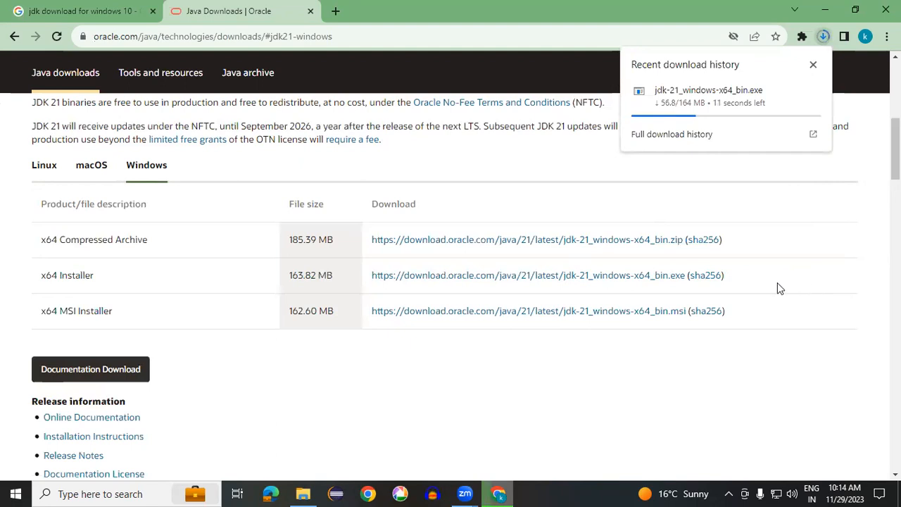
pyautogui.moveTo(711, 93)
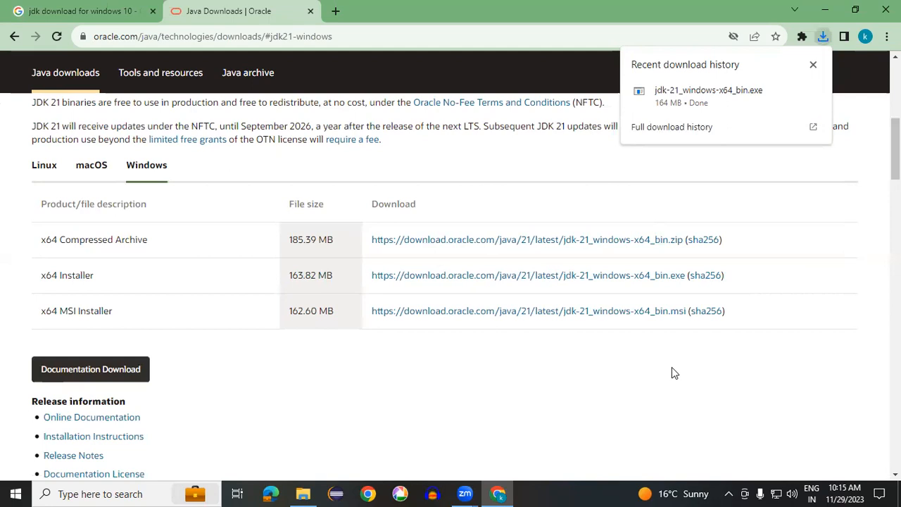
pyautogui.click(791, 94)
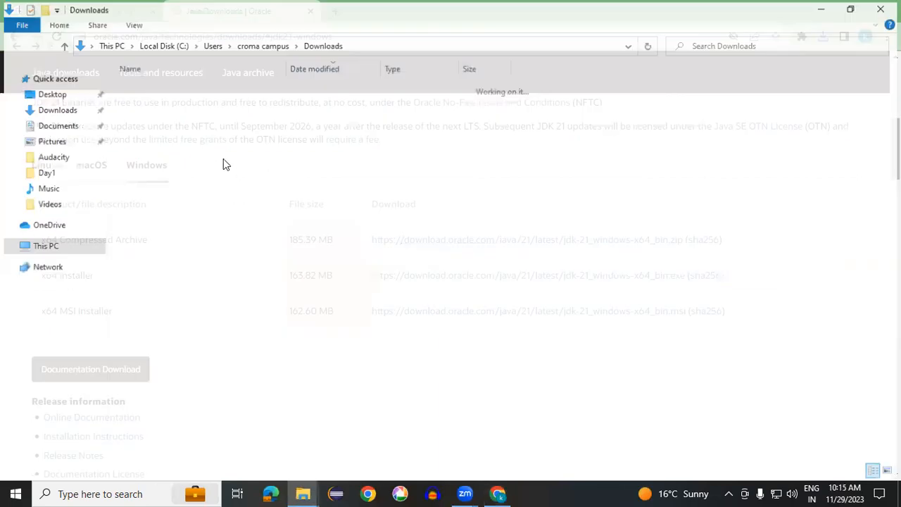
pyautogui.doubleClick(234, 104)
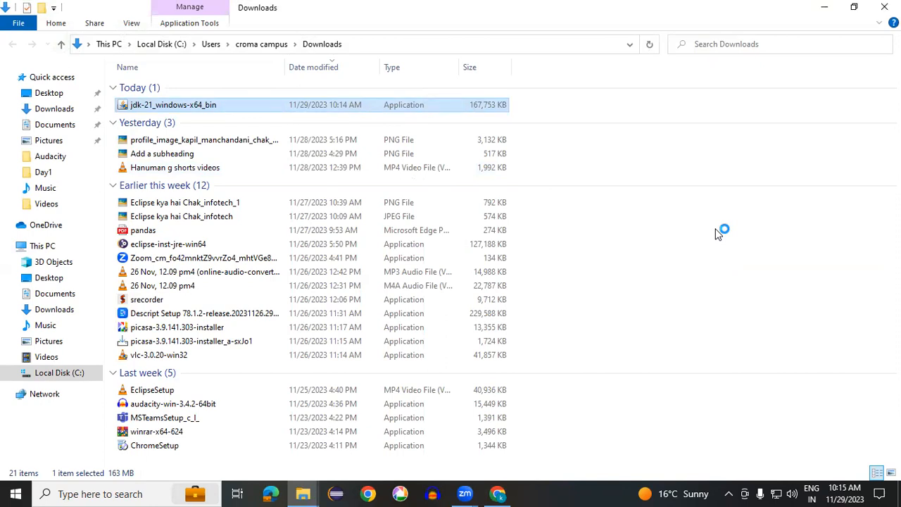
# Minimize the File Explorer and browser windows to clear the desktop for the JDK installer.
pyautogui.click(825, 6)
pyautogui.click(824, 11)
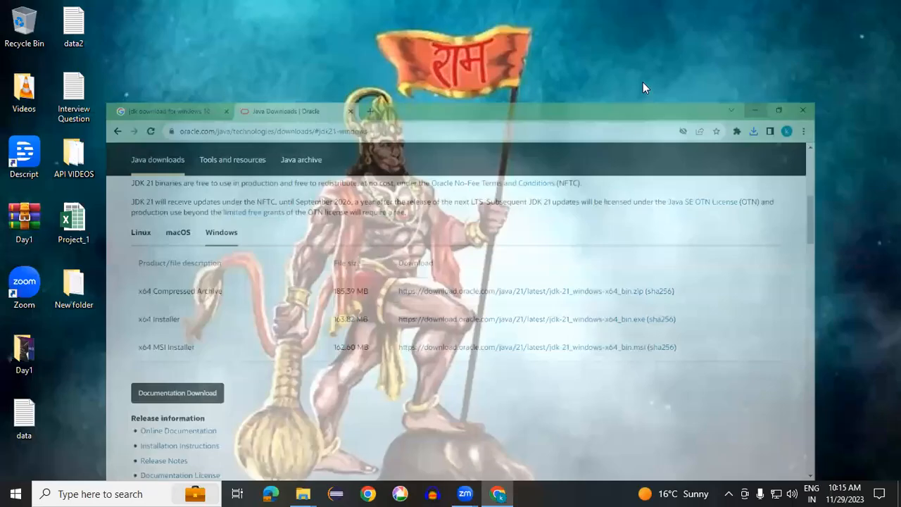
pyautogui.rightClick(642, 83)
pyautogui.click(678, 122)
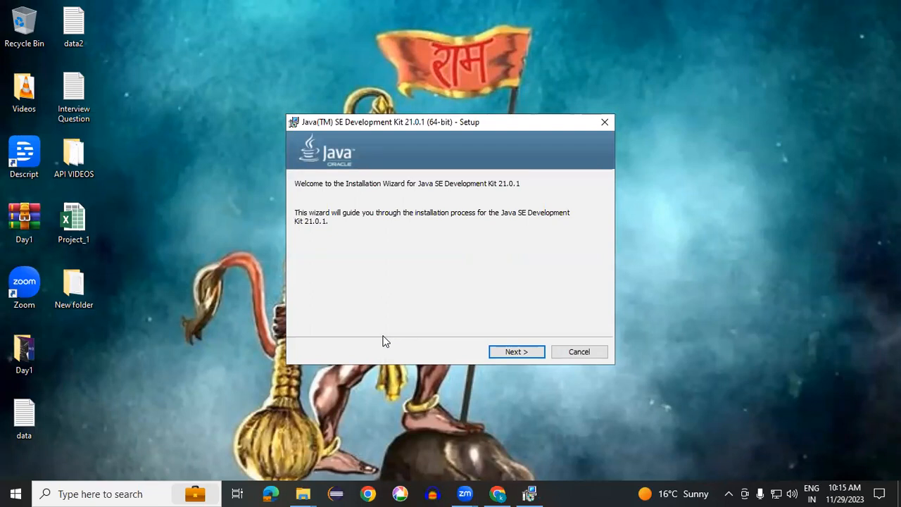
# Check the destination folder option, keep C:\Program Files\Java\jdk-21\ and install the Java SE Development Kit.
pyautogui.click(500, 353)
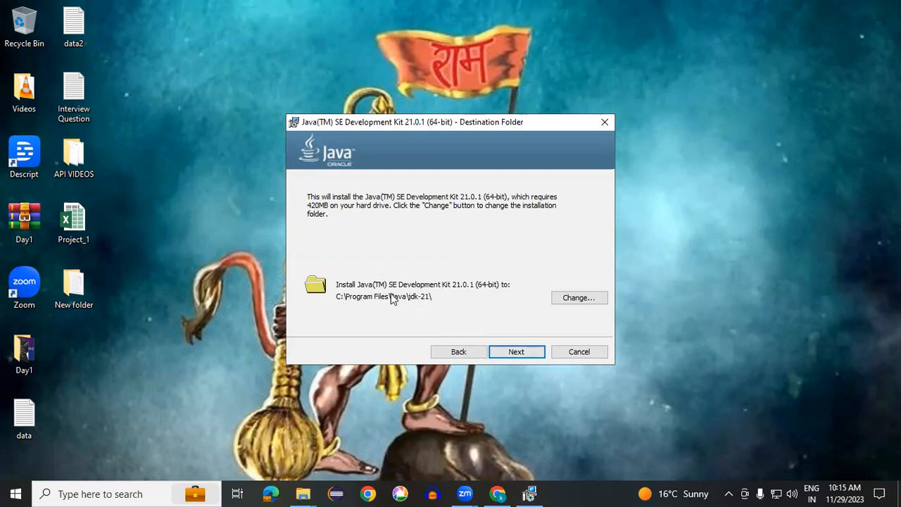
pyautogui.click(567, 301)
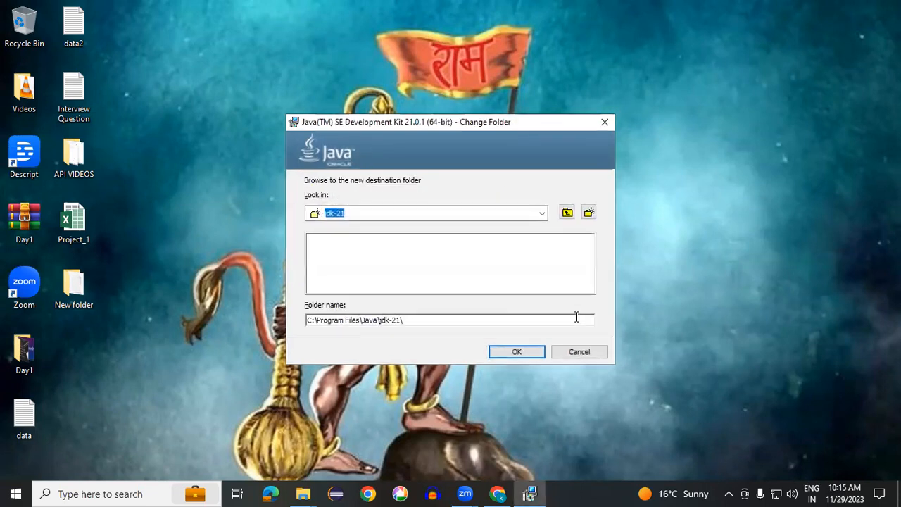
pyautogui.moveTo(428, 317); pyautogui.dragTo(290, 323)
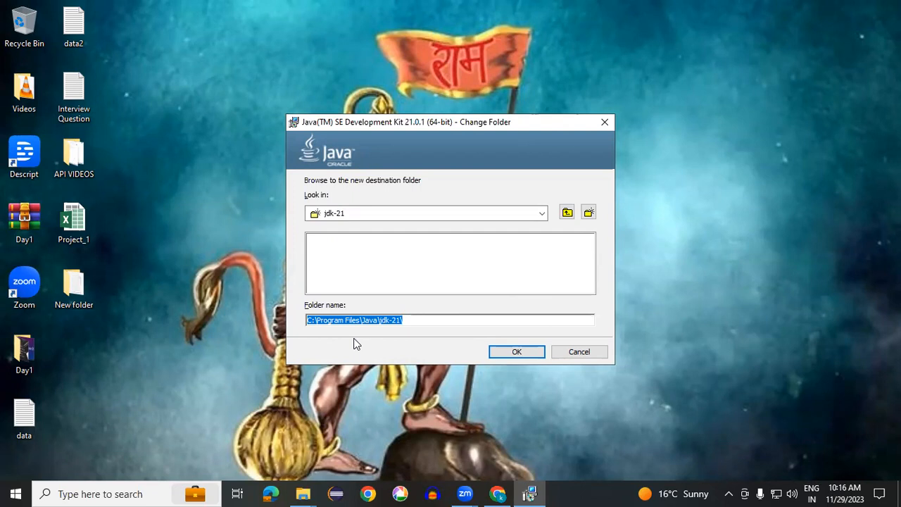
pyautogui.click(588, 354)
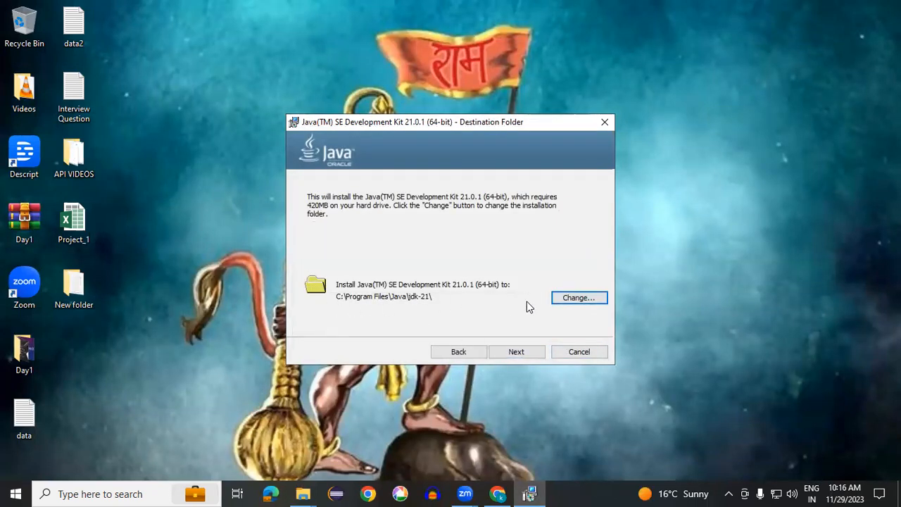
pyautogui.click(520, 352)
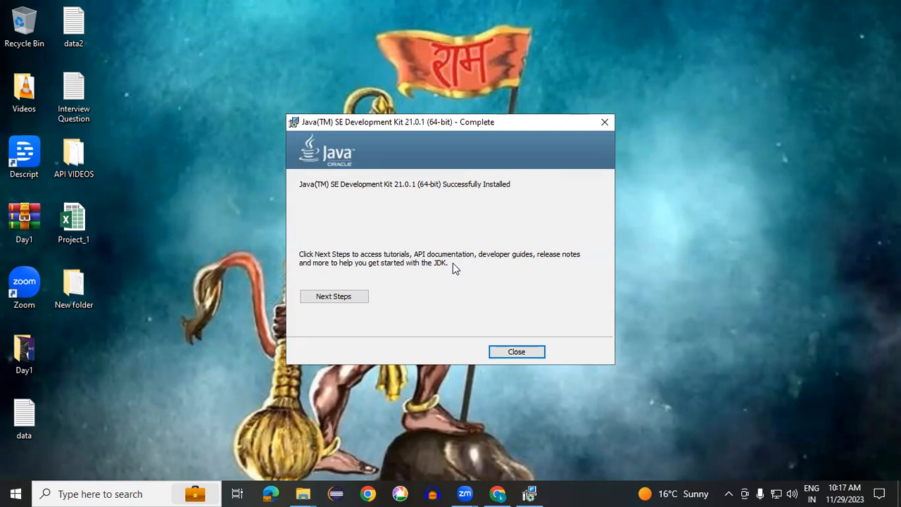
# Open the JDK 21 documentation from the installer's next steps and look over its Overview, Tools, Language and Libraries, and Specifications sections.
pyautogui.click(361, 299)
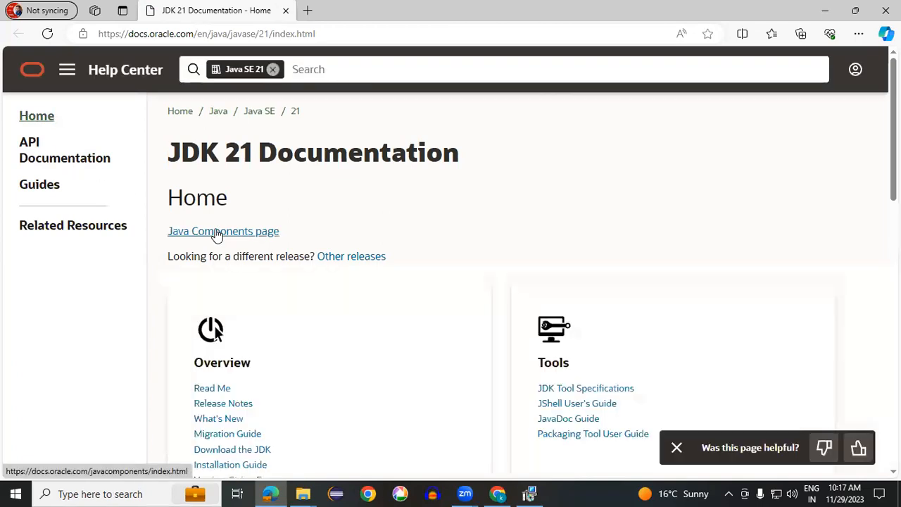
pyautogui.scroll(-3, 497, 282)
pyautogui.scroll(-1, 497, 283)
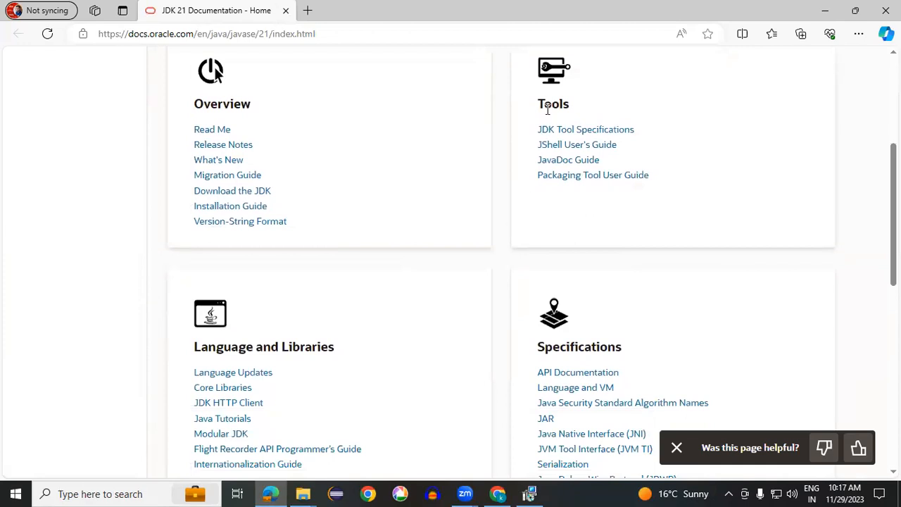
pyautogui.scroll(-2, 366, 258)
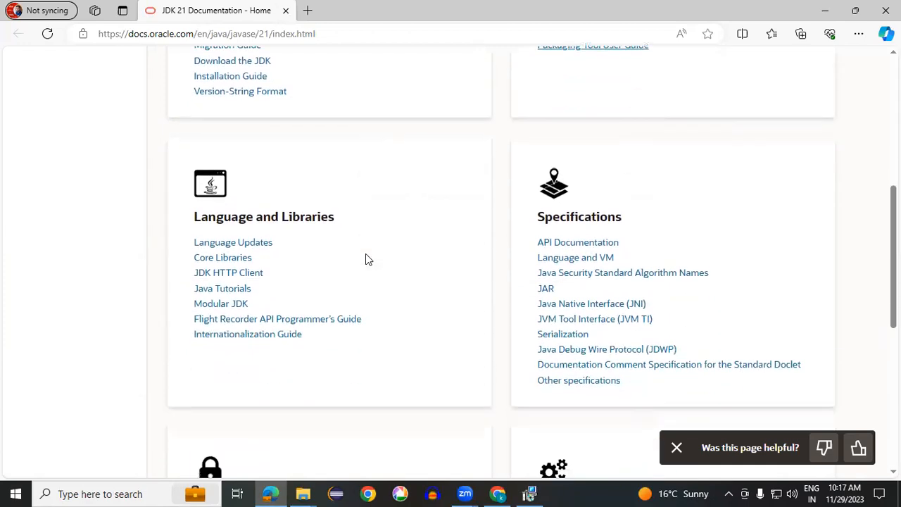
# Open the API Documentation under Specifications in a new browser tab and look through its full module list.
pyautogui.rightClick(560, 246)
pyautogui.click(605, 257)
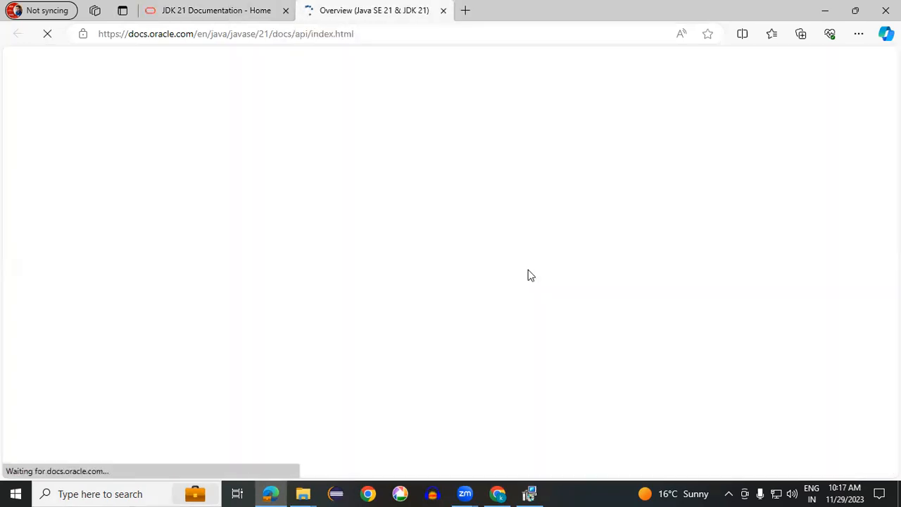
pyautogui.scroll(-10, 531, 275)
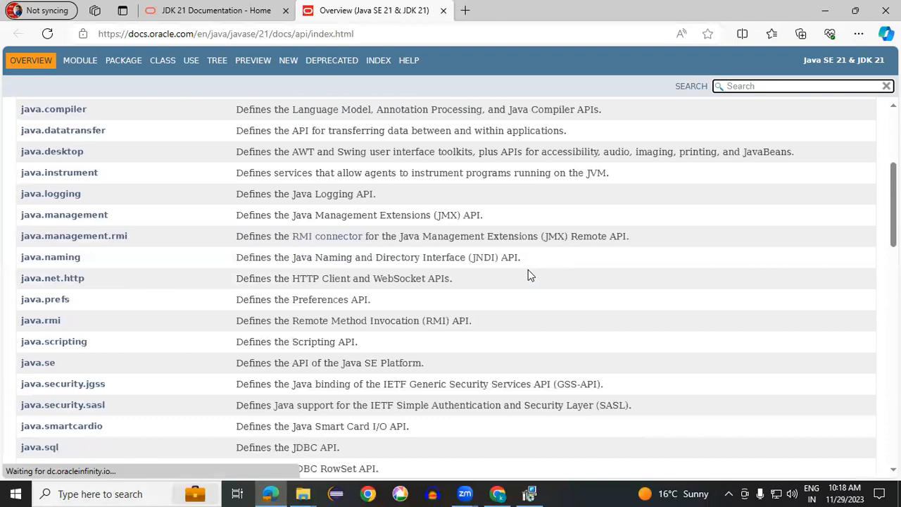
pyautogui.scroll(-5, 531, 275)
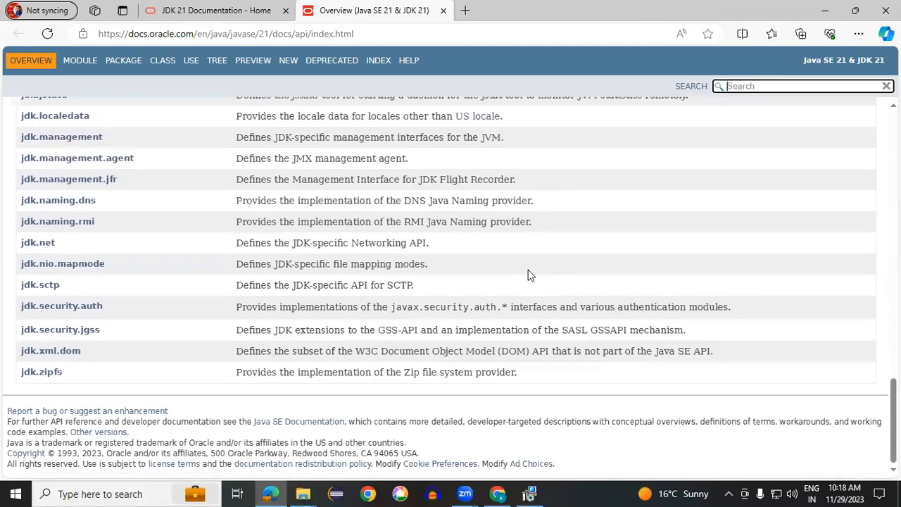
pyautogui.scroll(15, 531, 276)
pyautogui.scroll(3, 529, 275)
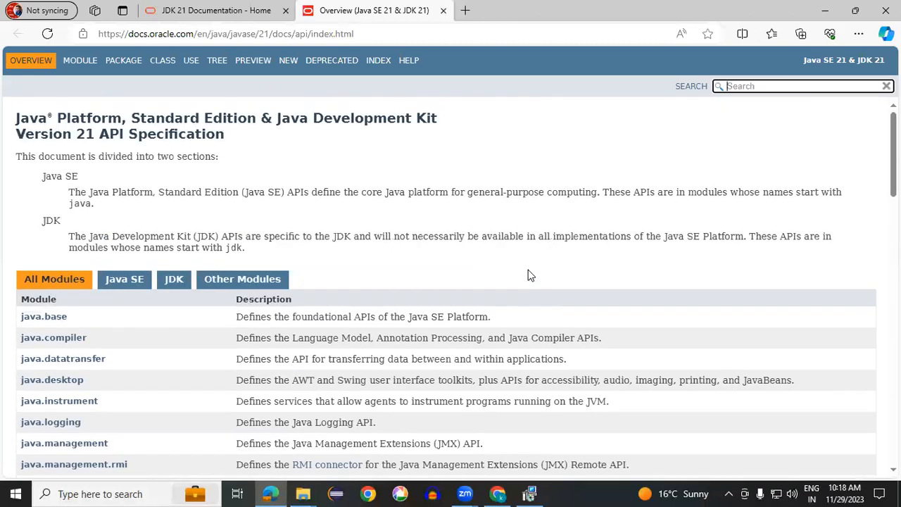
# Examine the API specification's navigation categories and its Java SE, JDK and Other Modules lists.
pyautogui.click(86, 60)
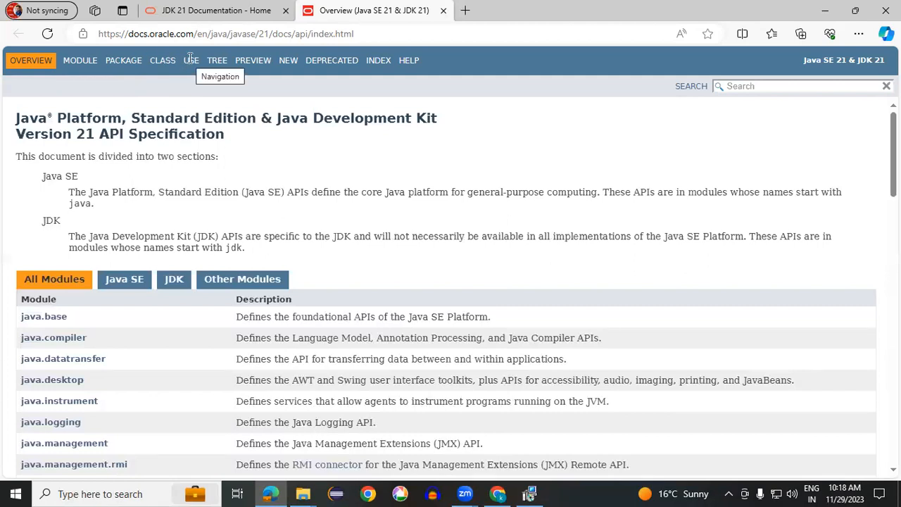
pyautogui.moveTo(62, 59); pyautogui.dragTo(438, 61)
pyautogui.click(426, 199)
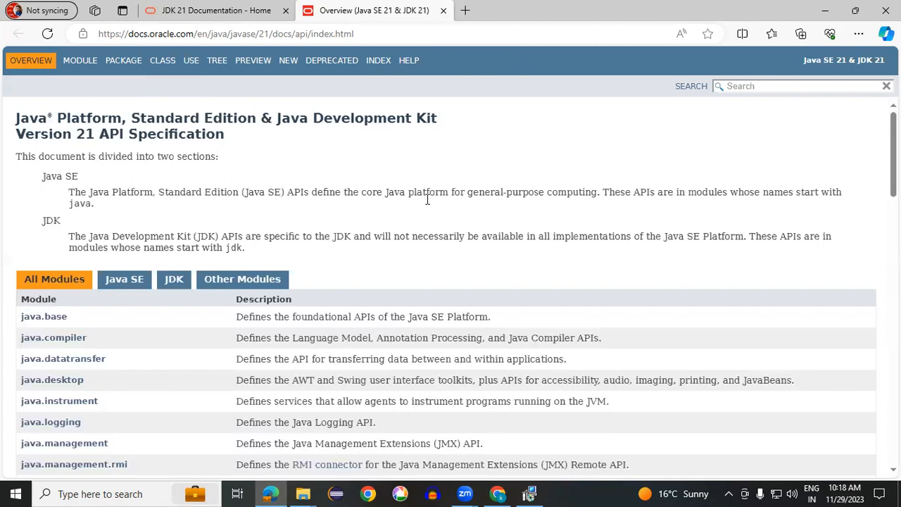
pyautogui.scroll(-4, 444, 282)
pyautogui.scroll(3, 455, 317)
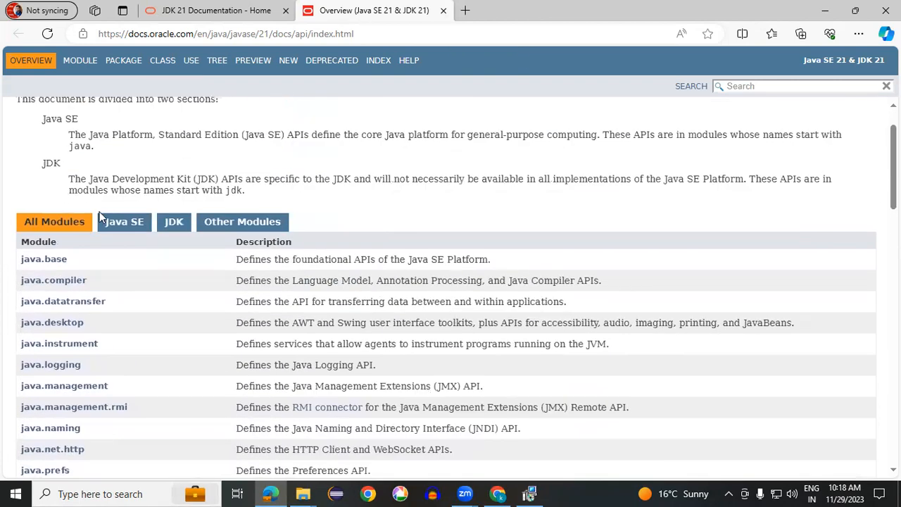
pyautogui.click(131, 224)
pyautogui.click(178, 224)
pyautogui.click(221, 223)
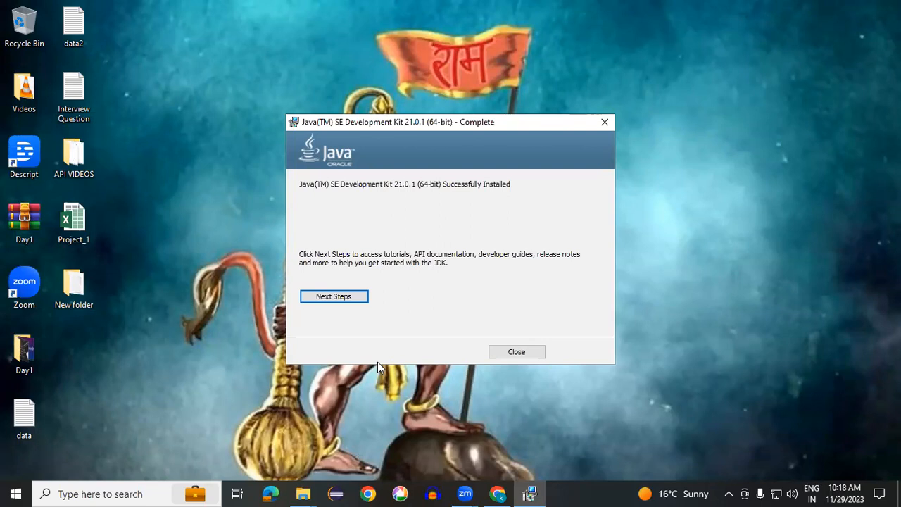
# Close the completed Java SE Development Kit setup wizard.
pyautogui.click(518, 356)
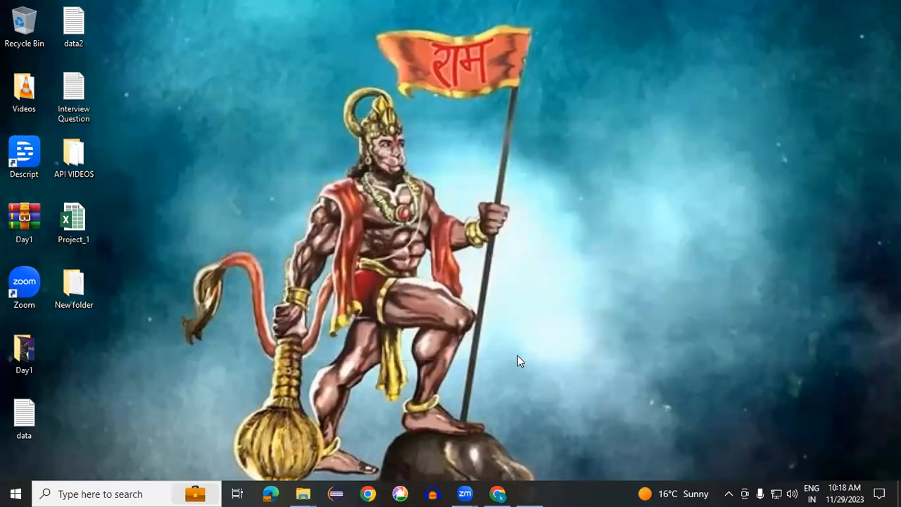
pyautogui.rightClick(475, 151)
pyautogui.click(508, 190)
pyautogui.rightClick(361, 104)
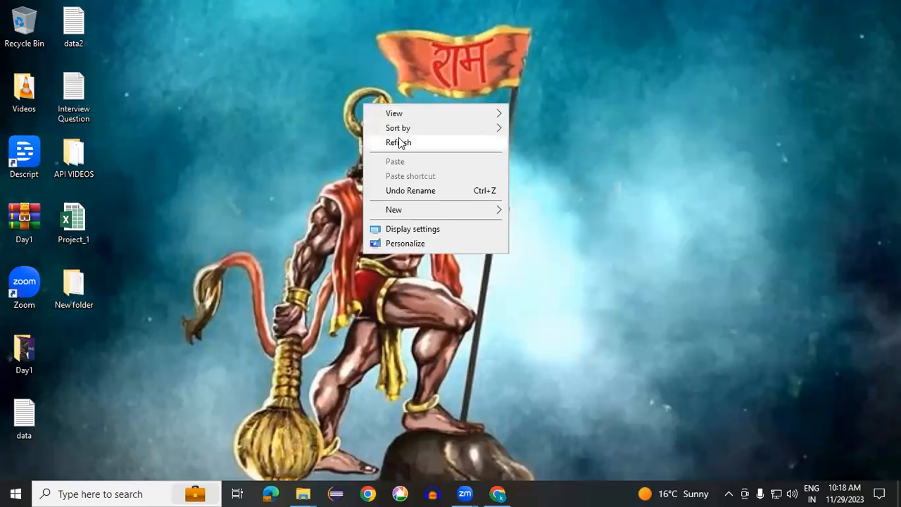
pyautogui.click(403, 143)
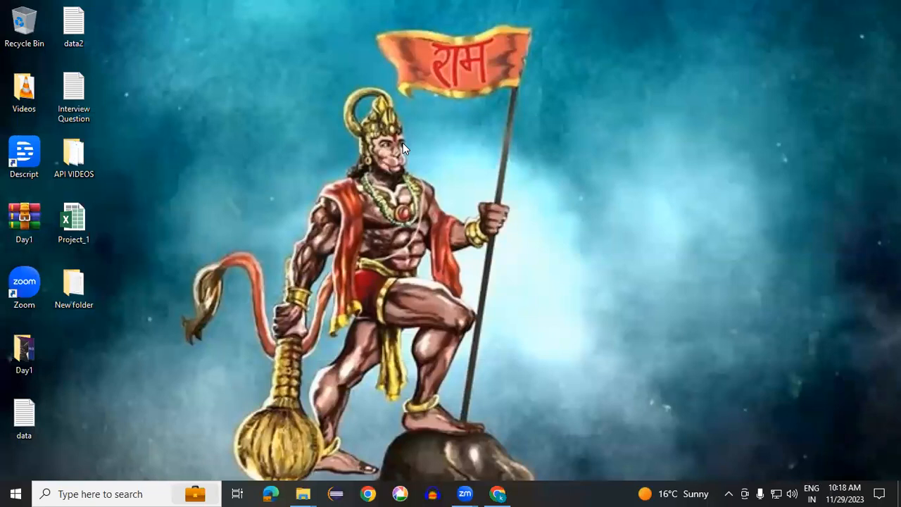
pyautogui.rightClick(403, 143)
pyautogui.click(470, 187)
pyautogui.click(131, 492)
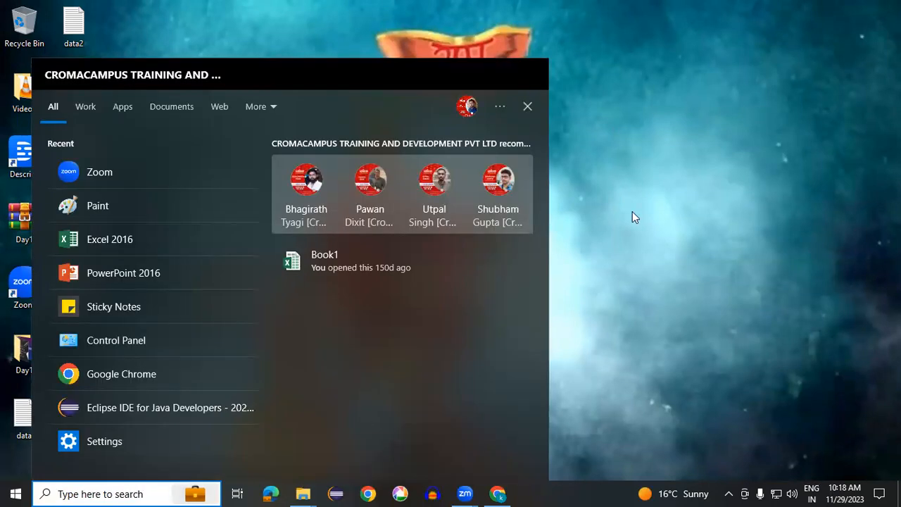
pyautogui.click(585, 97)
pyautogui.rightClick(584, 97)
pyautogui.click(619, 136)
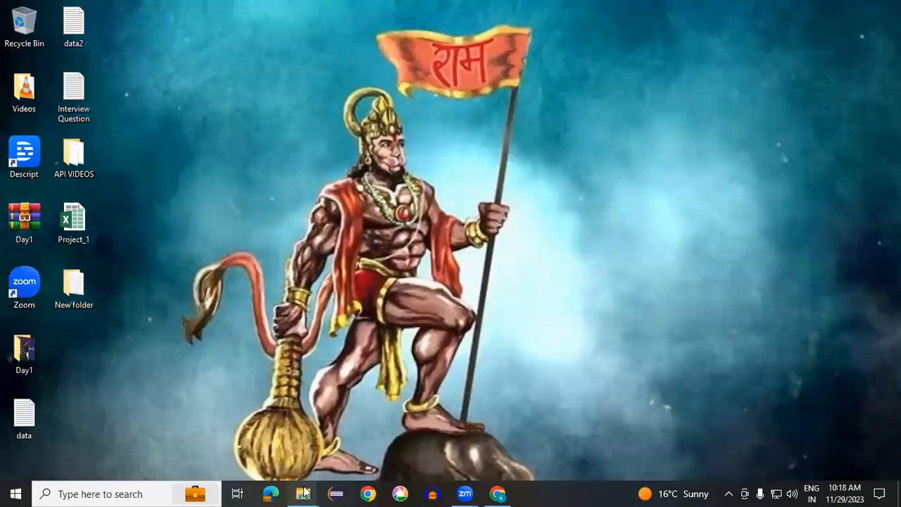
# Switch to the open File Explorer window and go to Local Disk (C:) through This PC.
pyautogui.moveTo(303, 494)
pyautogui.click(244, 433)
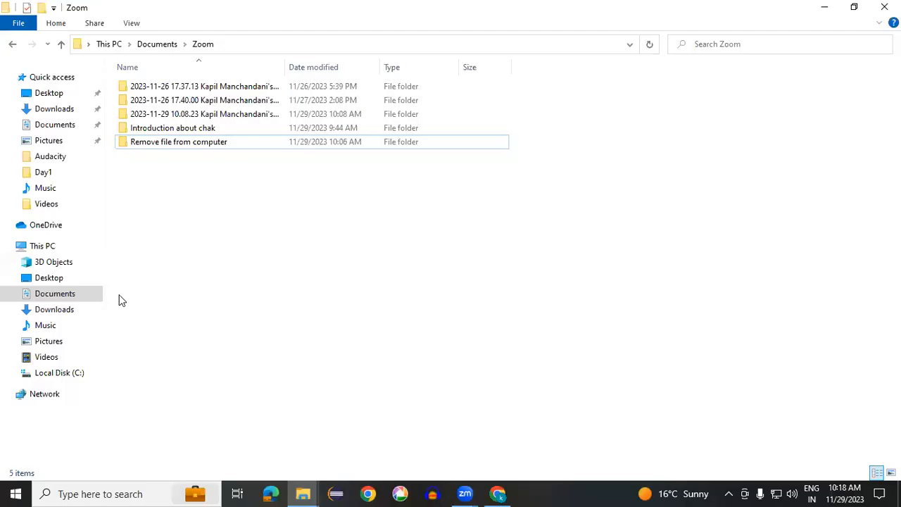
pyautogui.click(50, 247)
pyautogui.click(192, 190)
pyautogui.doubleClick(191, 190)
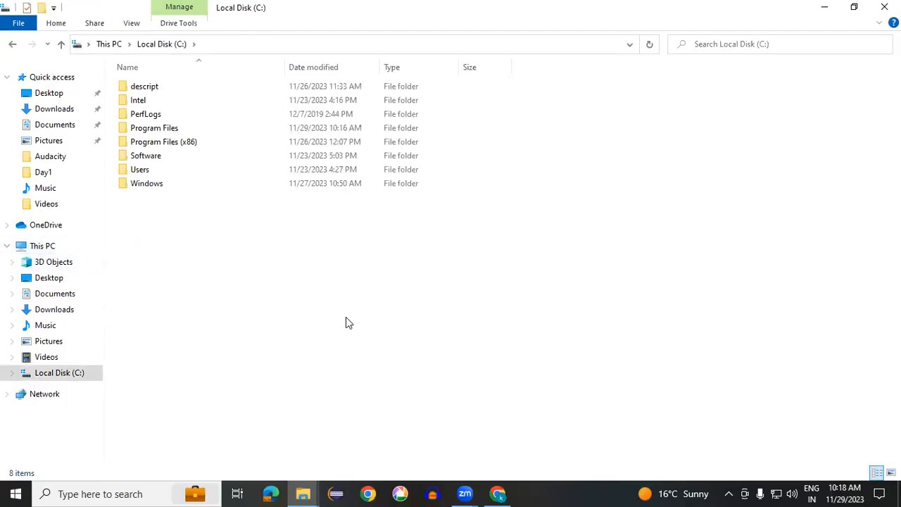
# Look in both the Program Files (x86) and Program Files folders for the installed Java folder.
pyautogui.doubleClick(191, 142)
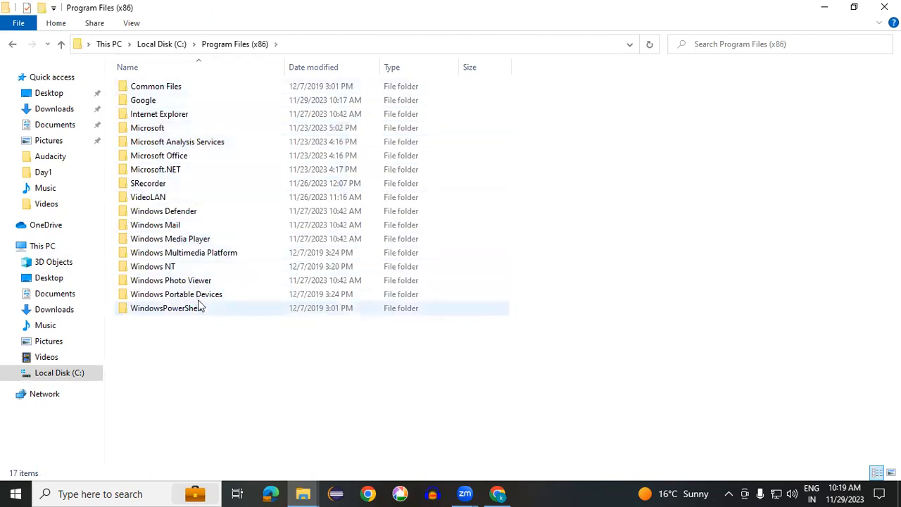
pyautogui.click(61, 44)
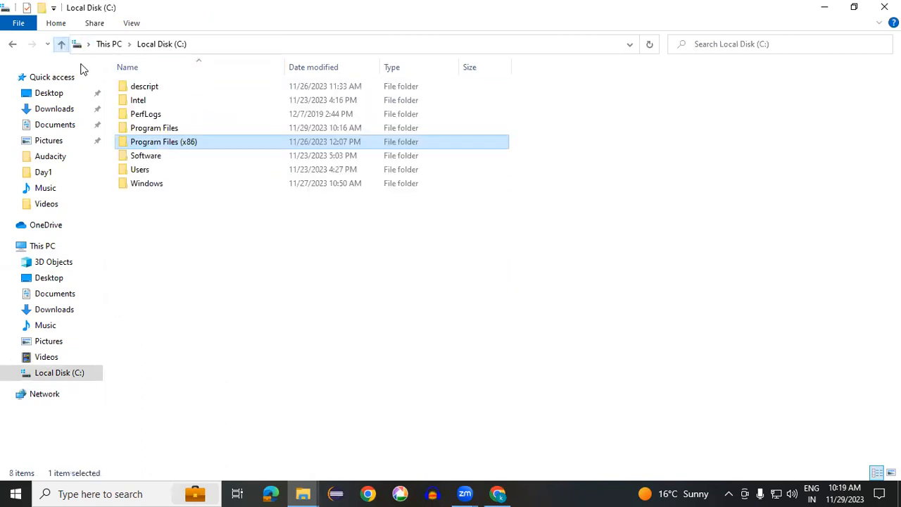
pyautogui.doubleClick(176, 129)
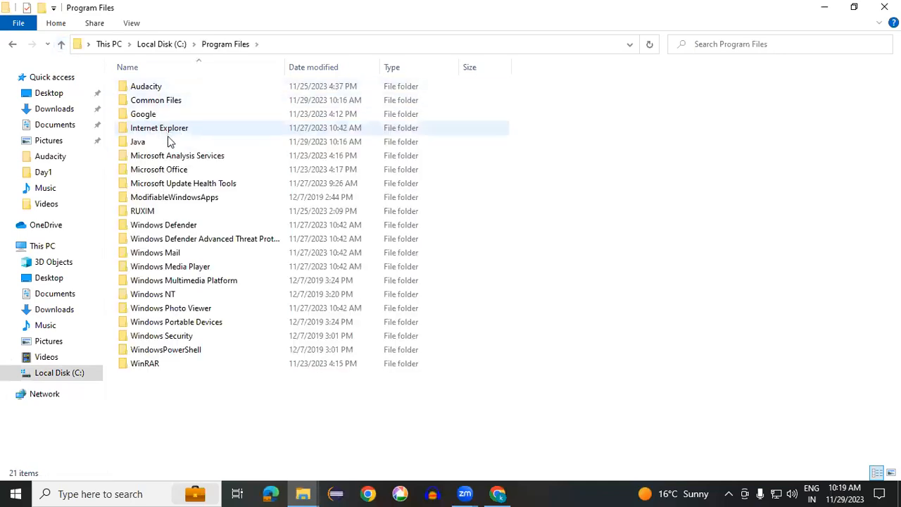
pyautogui.click(158, 146)
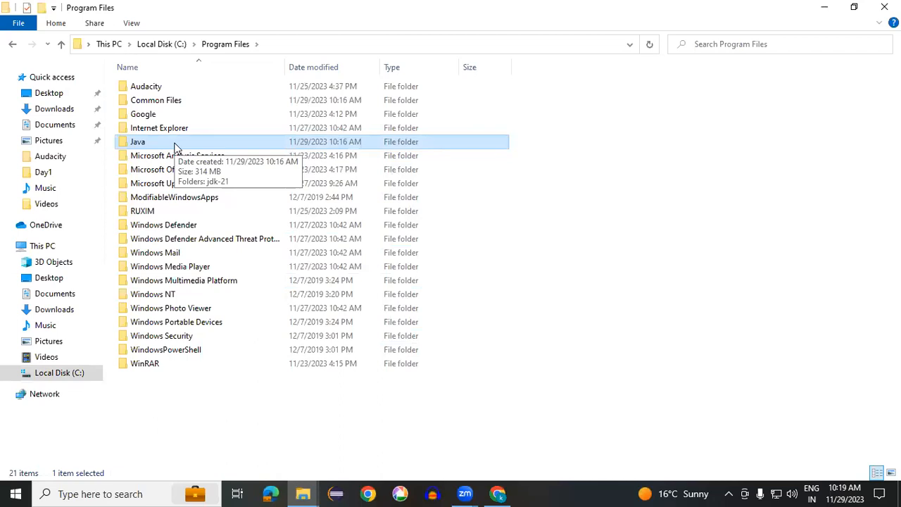
pyautogui.click(61, 43)
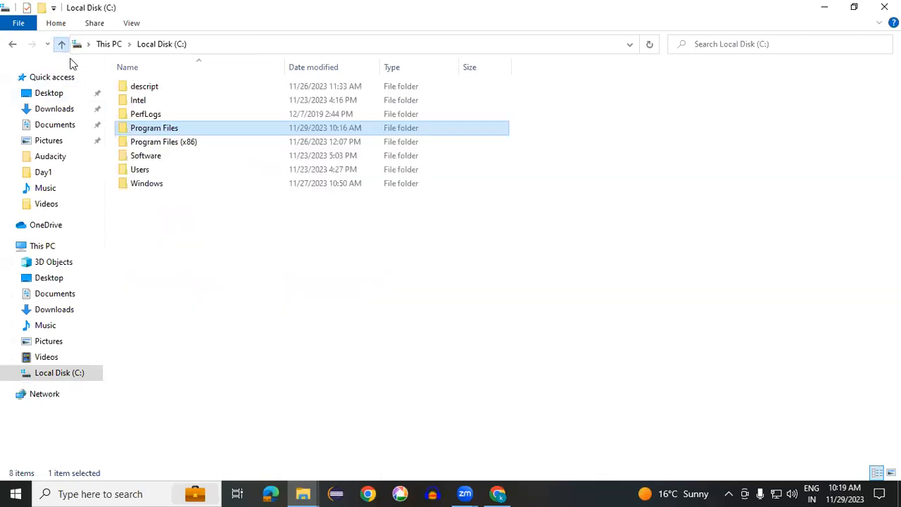
pyautogui.doubleClick(196, 143)
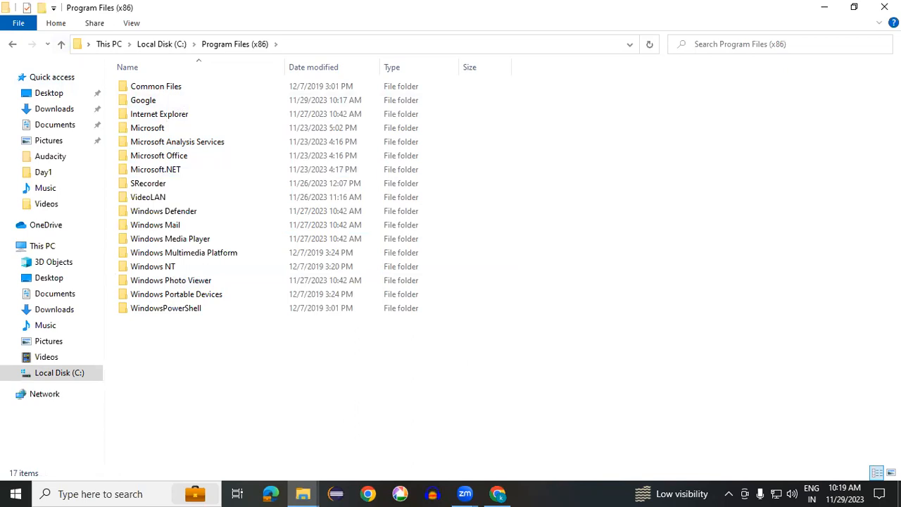
pyautogui.click(62, 44)
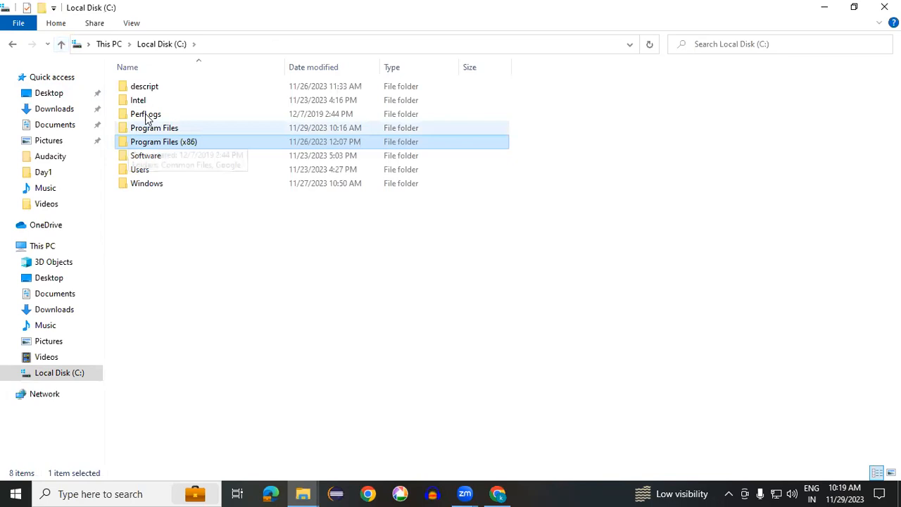
# Open the JDK's bin folder at Program Files\Java\jdk-21\bin on Local Disk (C:).
pyautogui.click(171, 129)
pyautogui.doubleClick(172, 129)
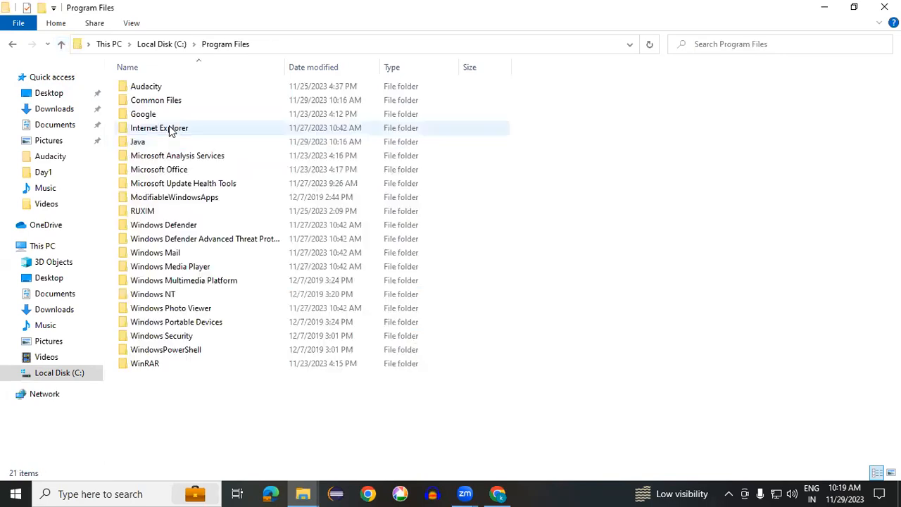
pyautogui.doubleClick(168, 143)
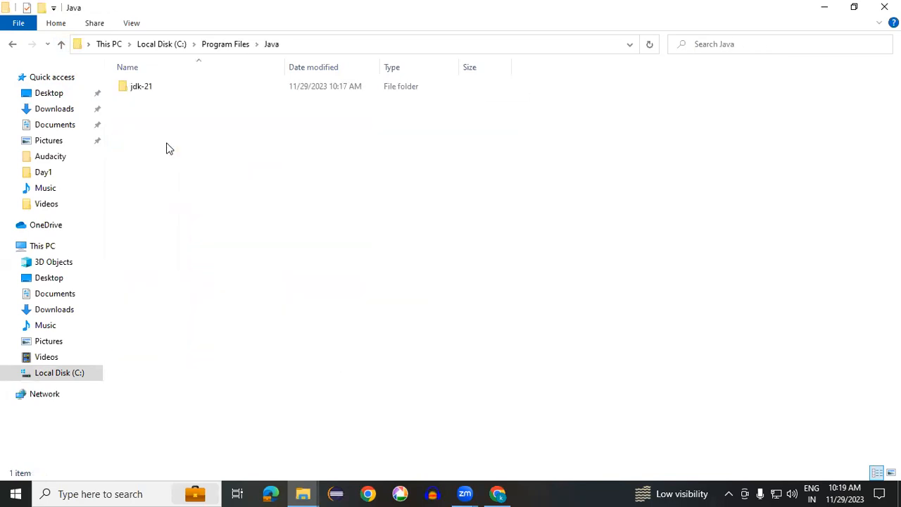
pyautogui.doubleClick(146, 92)
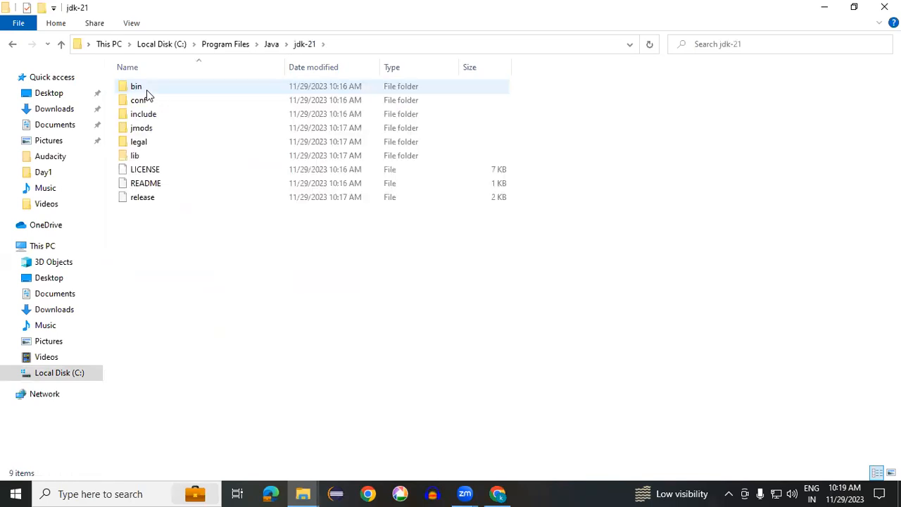
pyautogui.doubleClick(145, 90)
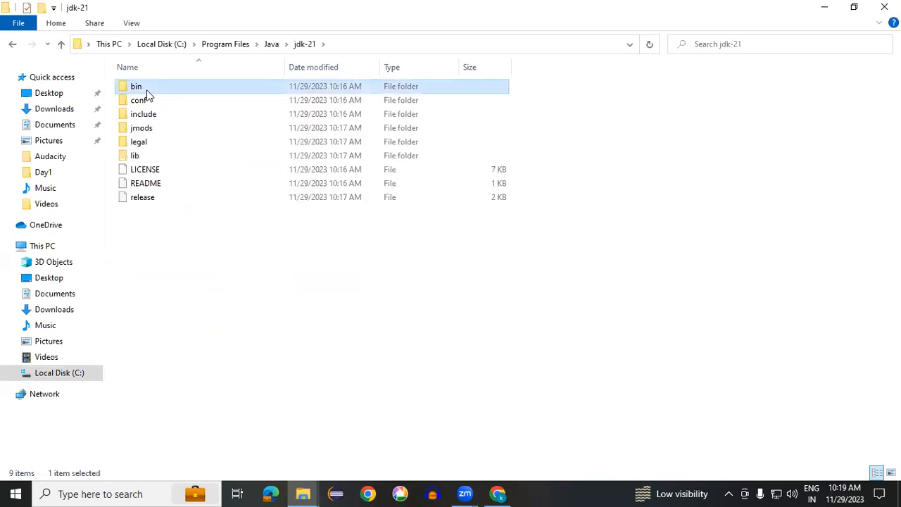
# Search the JDK's bin folder for ".javac".
pyautogui.click(765, 51)
pyautogui.write('.javac')
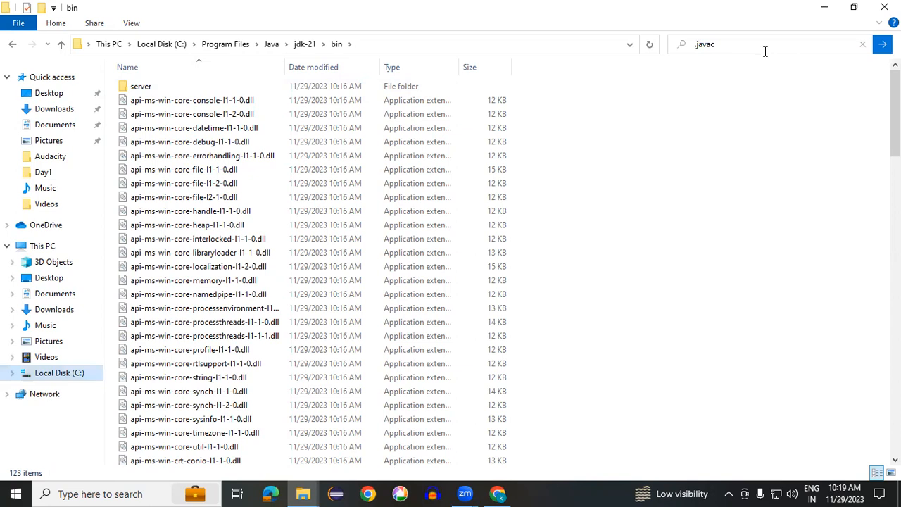
pyautogui.press('Return')
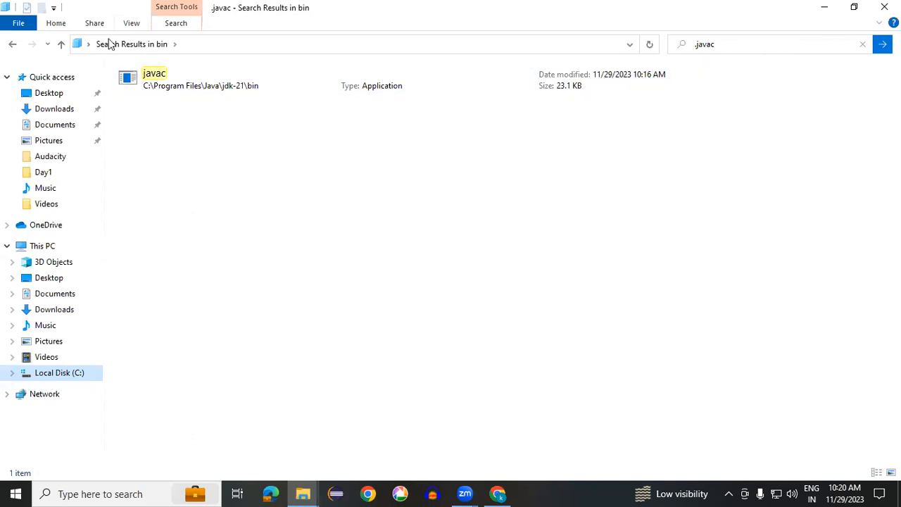
# Reopen Program Files\Java\jdk-21\bin on Local Disk (C:) through This PC and select the folder's full path.
pyautogui.click(60, 44)
pyautogui.click(60, 45)
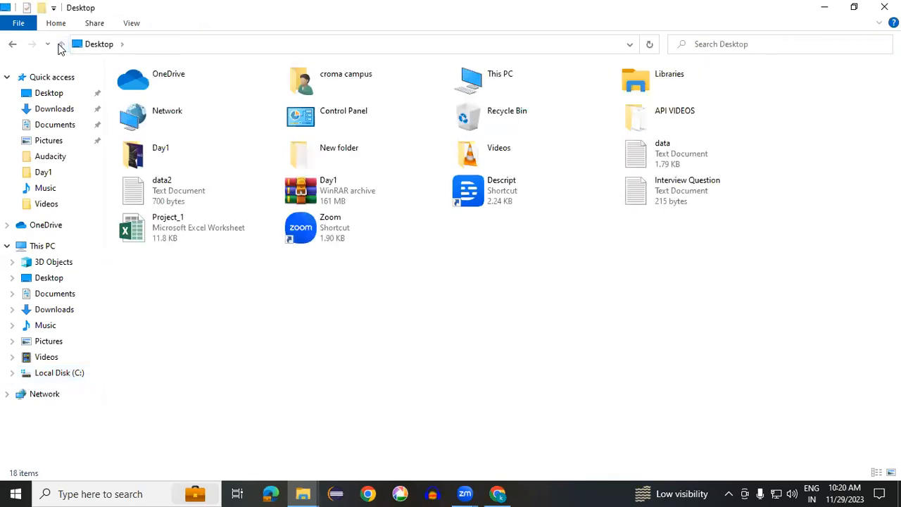
pyautogui.click(57, 248)
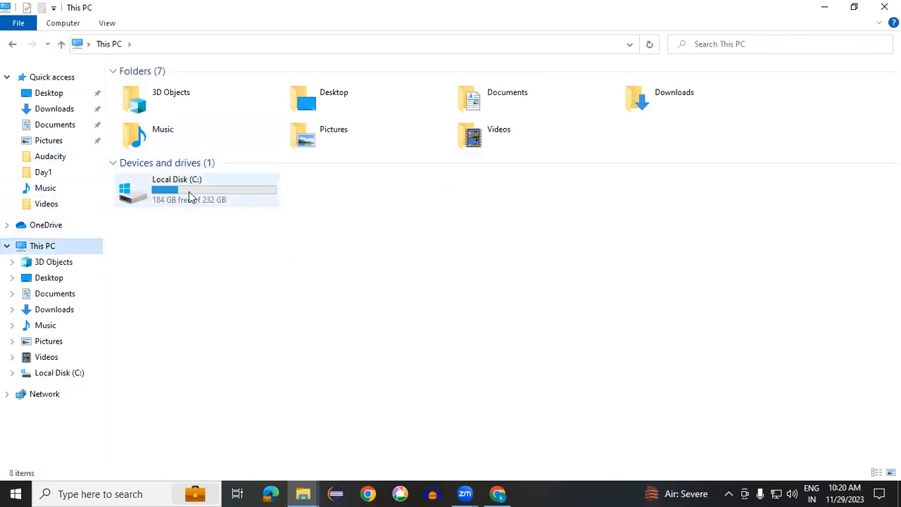
pyautogui.doubleClick(189, 198)
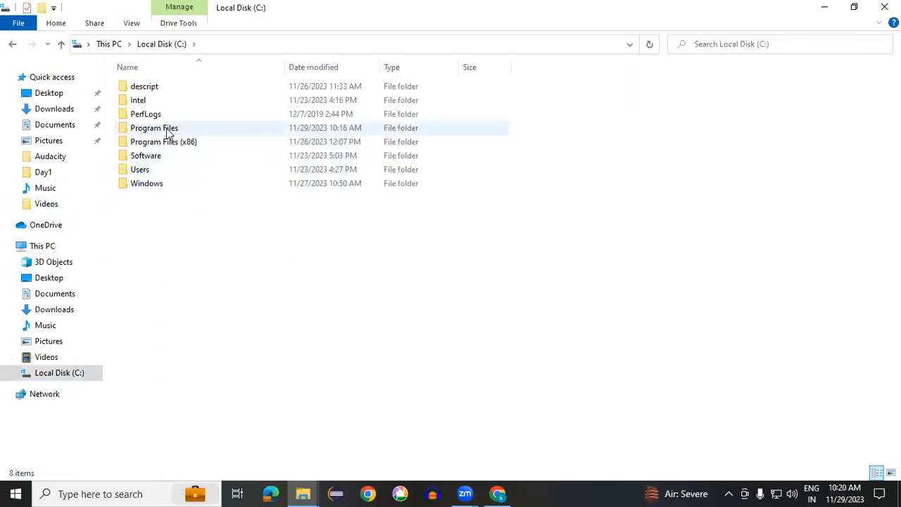
pyautogui.doubleClick(166, 128)
pyautogui.doubleClick(172, 141)
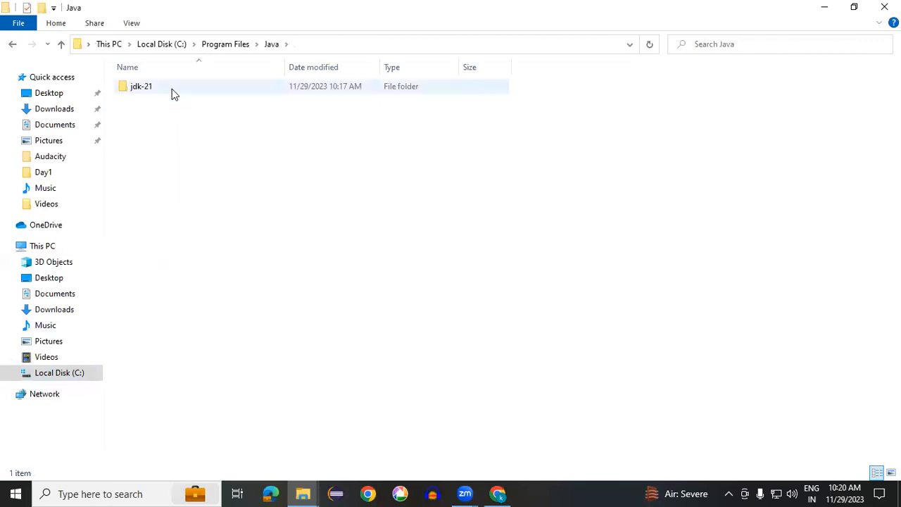
pyautogui.doubleClick(172, 89)
pyautogui.doubleClick(171, 89)
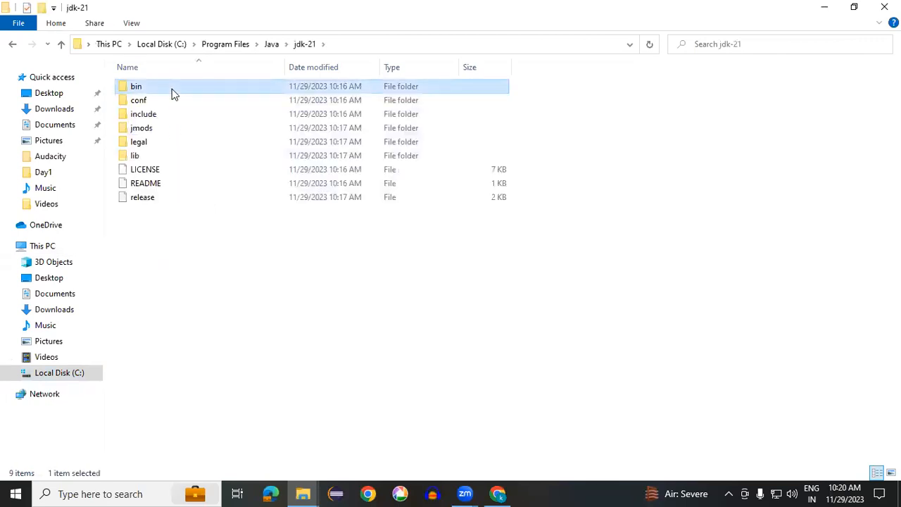
pyautogui.click(790, 44)
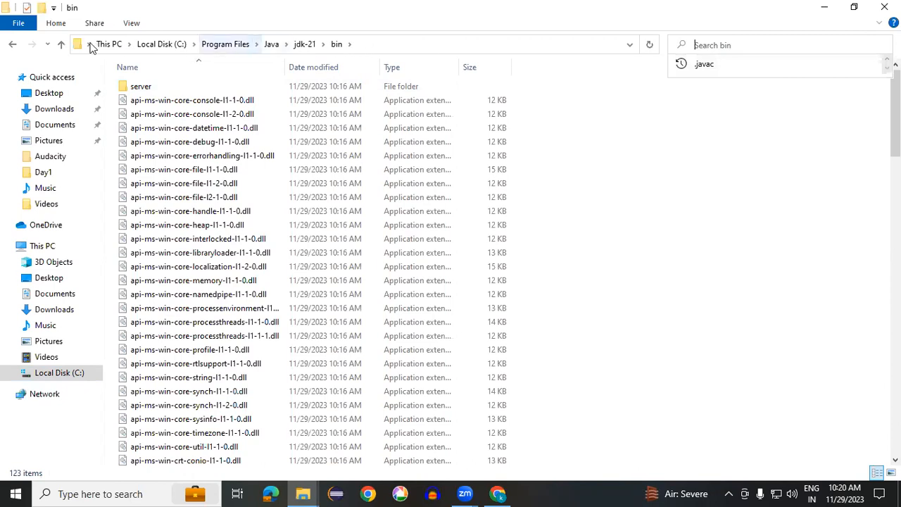
pyautogui.click(388, 43)
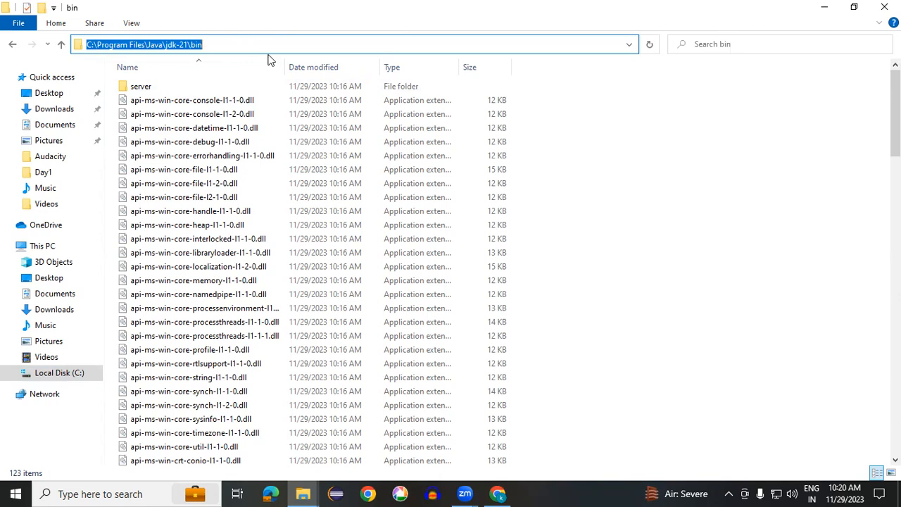
# Open the system properties of This PC.
pyautogui.click(40, 246)
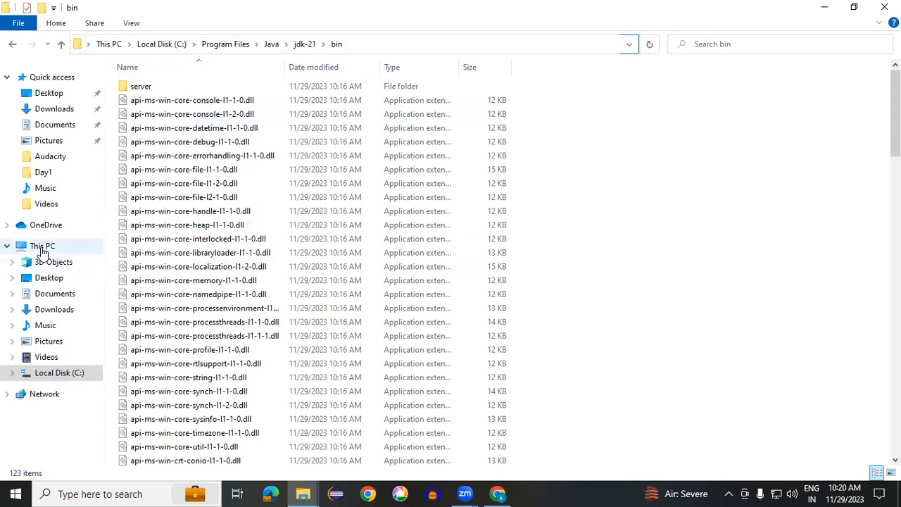
pyautogui.rightClick(41, 247)
pyautogui.click(82, 421)
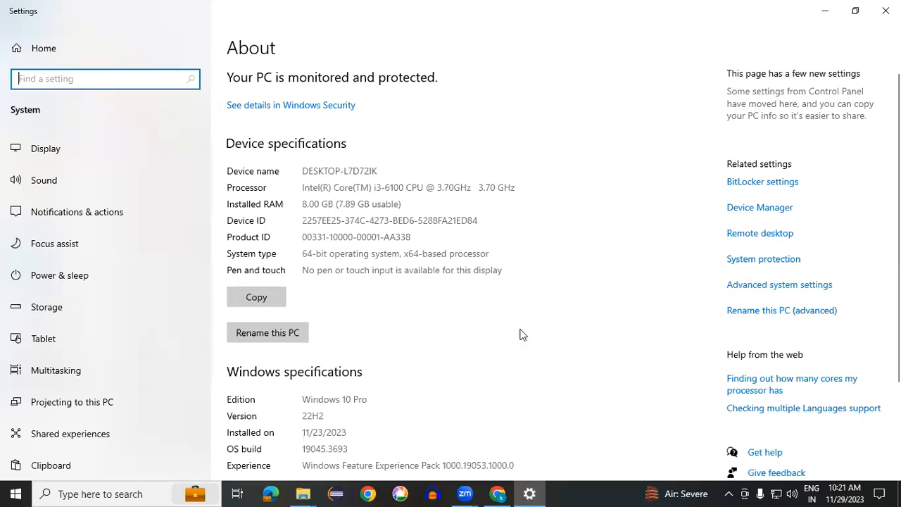
# Look through the Computer Name, Hardware and Advanced pages of the advanced system settings and close the dialog.
pyautogui.click(755, 285)
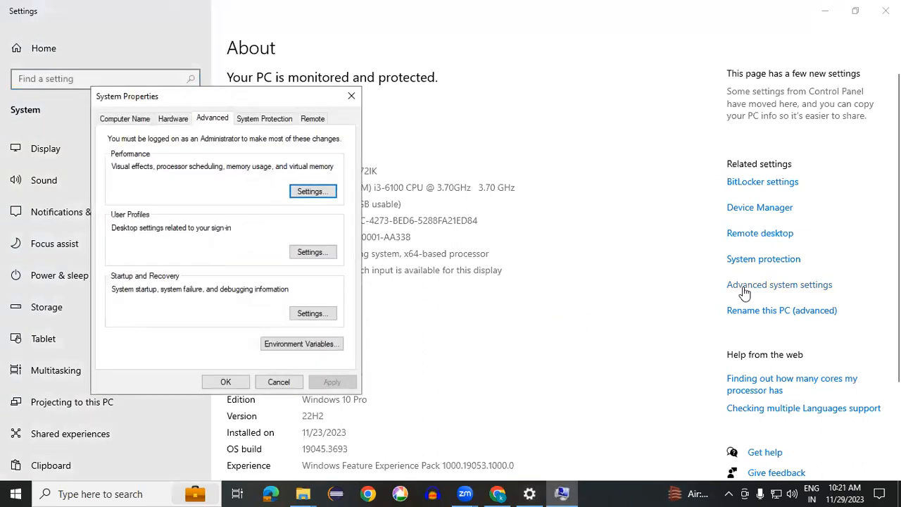
pyautogui.moveTo(279, 103); pyautogui.dragTo(209, 63)
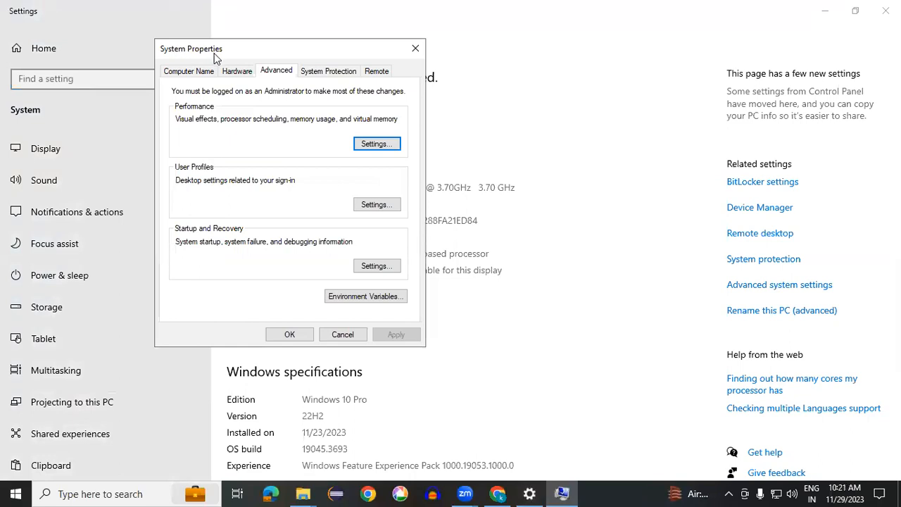
pyautogui.click(187, 74)
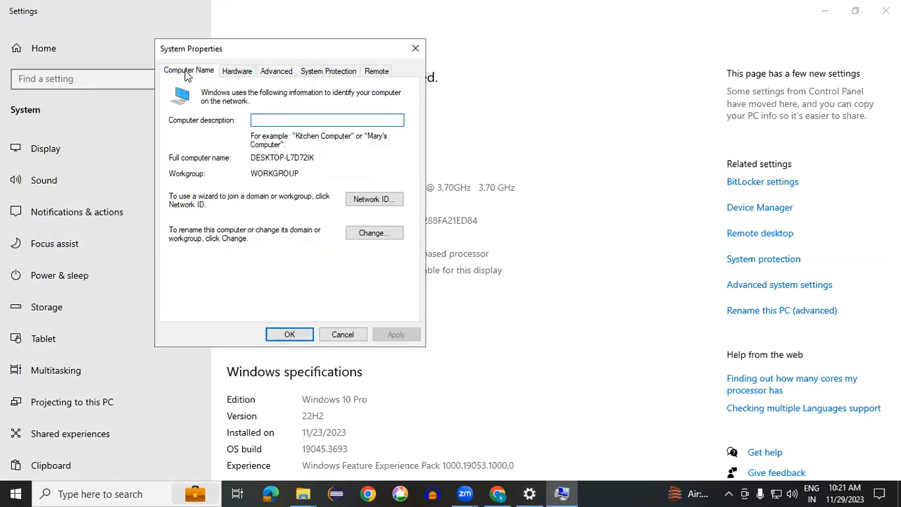
pyautogui.click(237, 72)
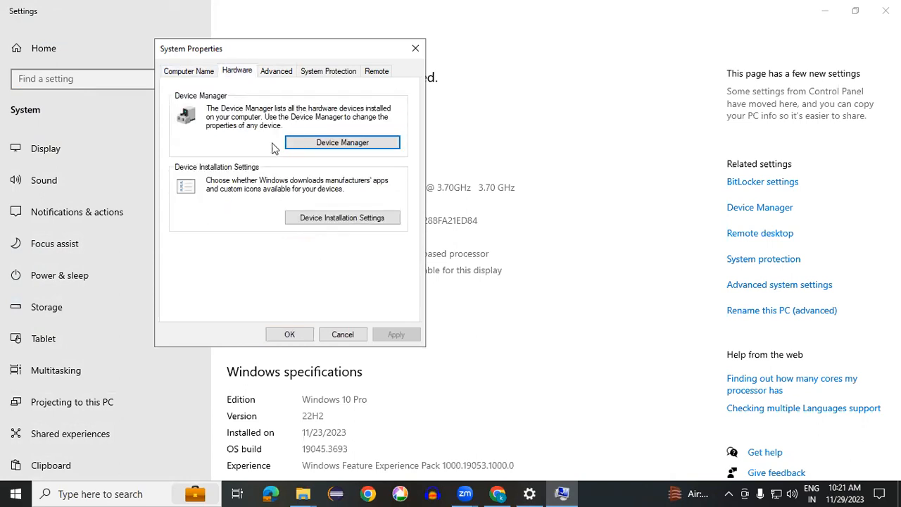
pyautogui.click(277, 72)
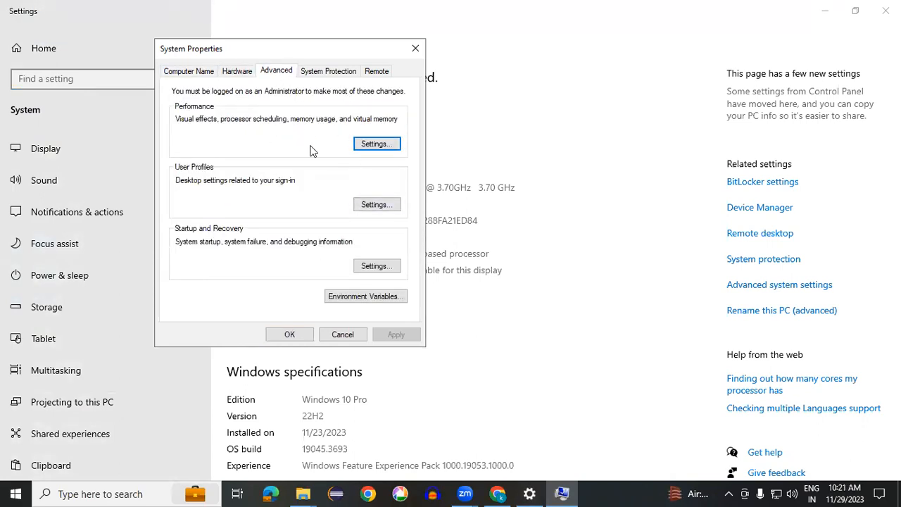
pyautogui.click(415, 48)
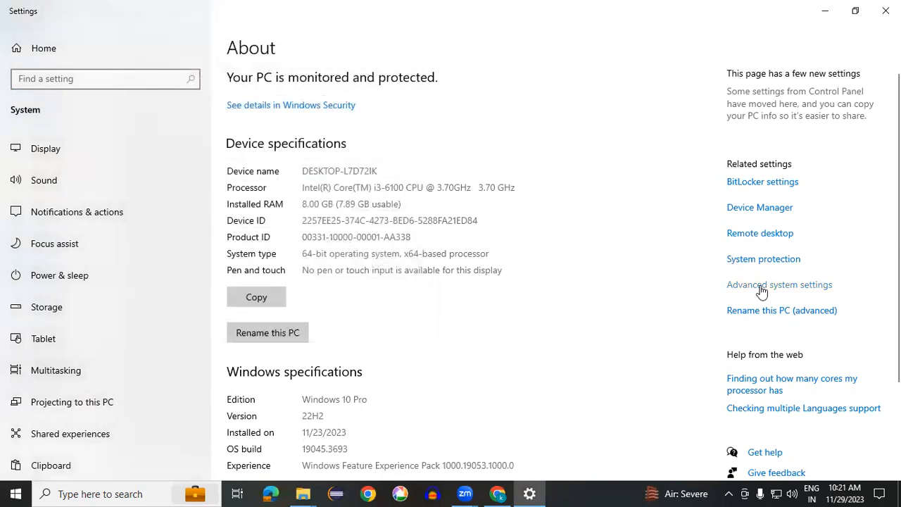
# Open the environment variables from the advanced system settings and delete the OneDrive and Path user variables.
pyautogui.click(736, 287)
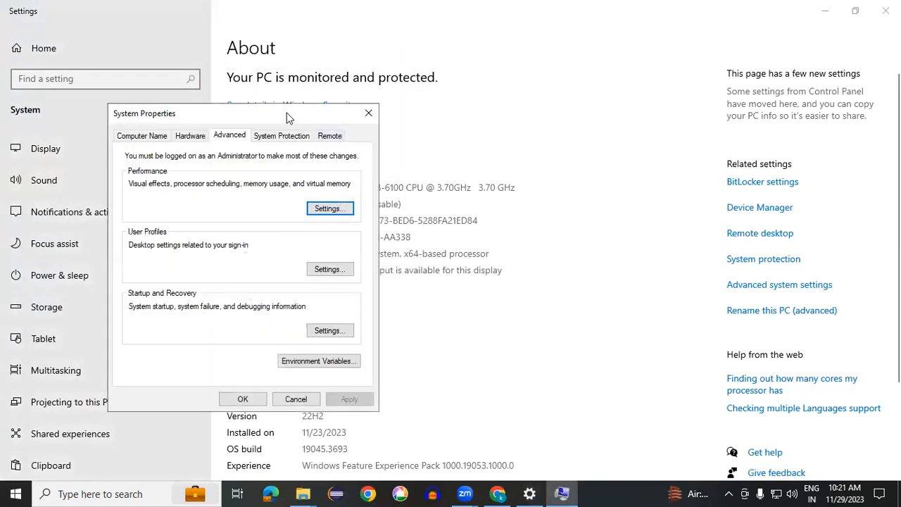
pyautogui.moveTo(279, 111); pyautogui.dragTo(314, 51)
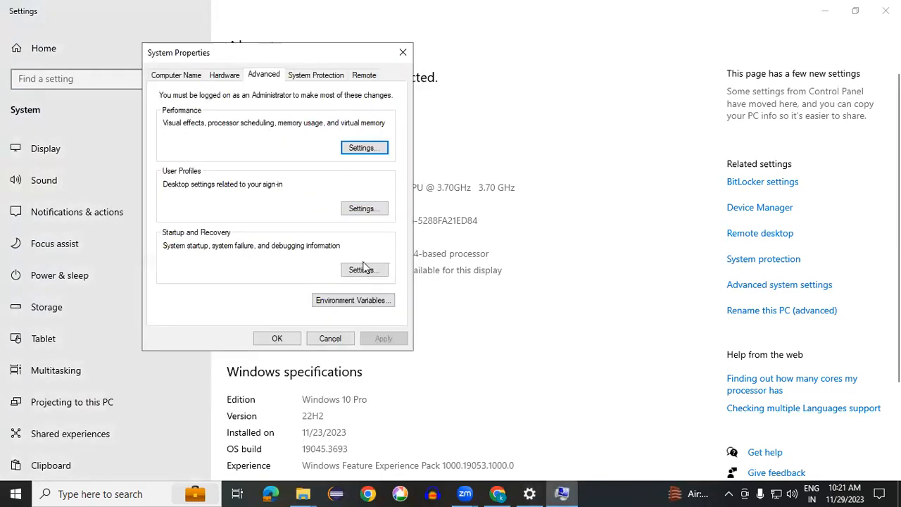
pyautogui.click(365, 301)
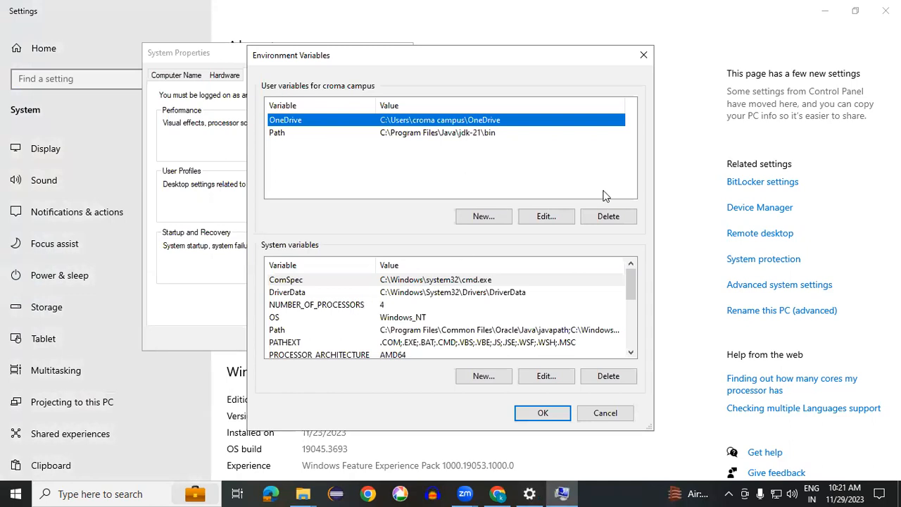
pyautogui.click(616, 216)
pyautogui.click(617, 216)
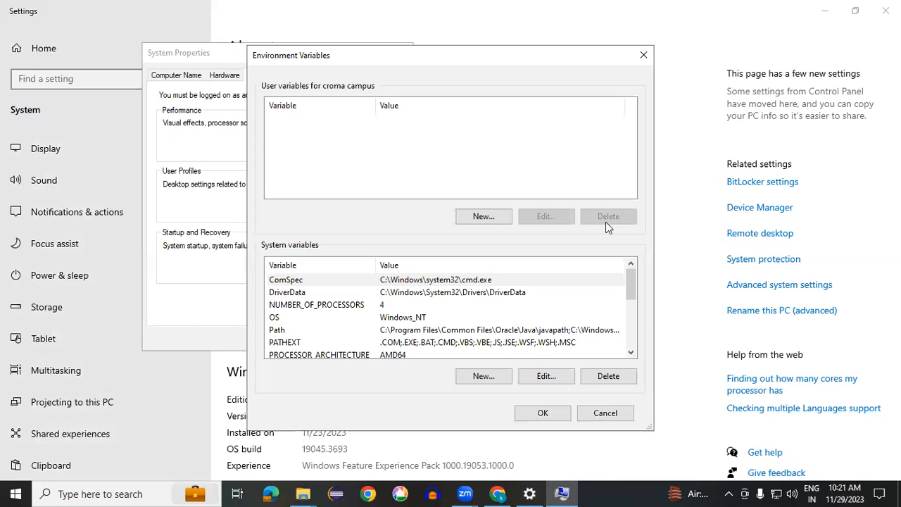
# Create a user variable named Path with the value C:\Program Files\Java\jdk-21\bin.
pyautogui.click(486, 219)
pyautogui.moveTo(501, 194); pyautogui.dragTo(505, 127)
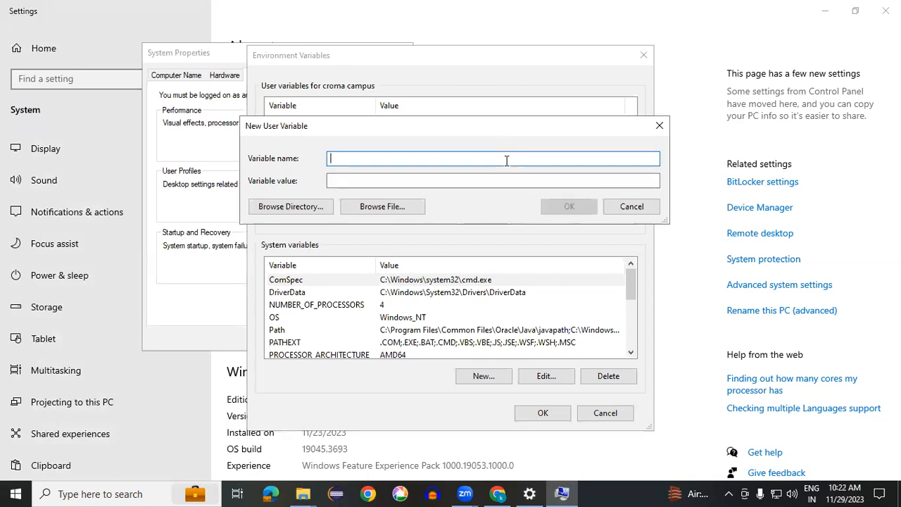
pyautogui.write('Path')
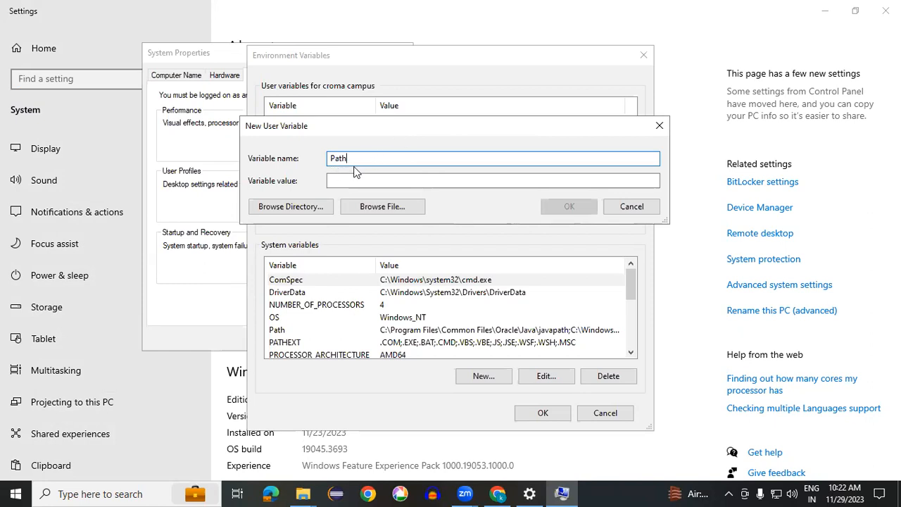
pyautogui.click(370, 181)
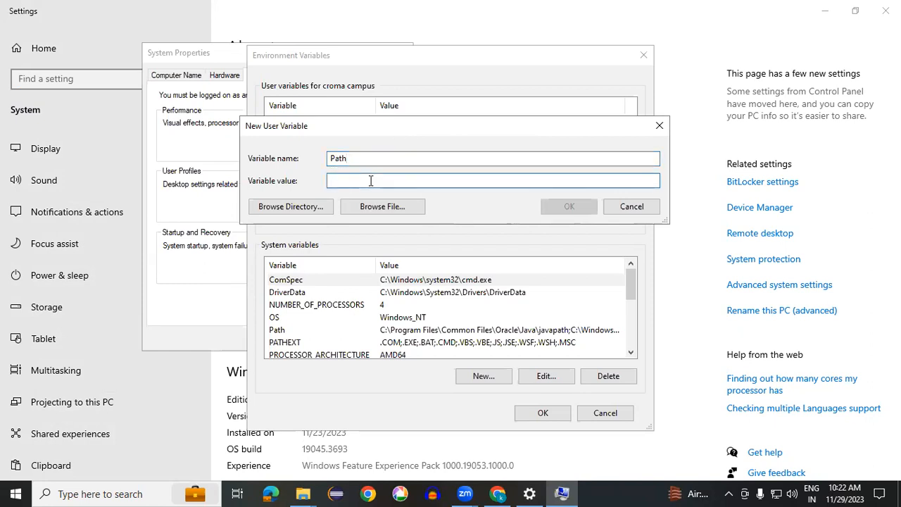
pyautogui.write('C:\\Program Files\\Java\\jdk-21\\bin')
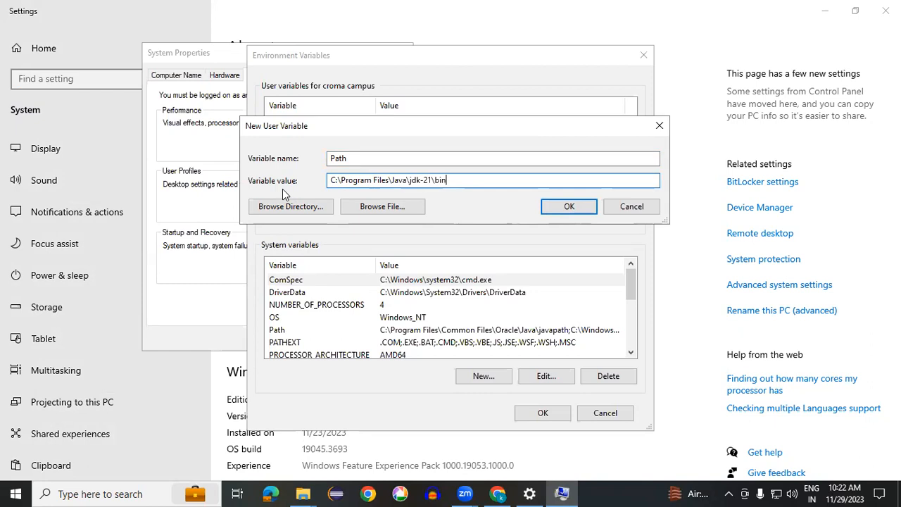
pyautogui.moveTo(451, 180); pyautogui.dragTo(327, 187)
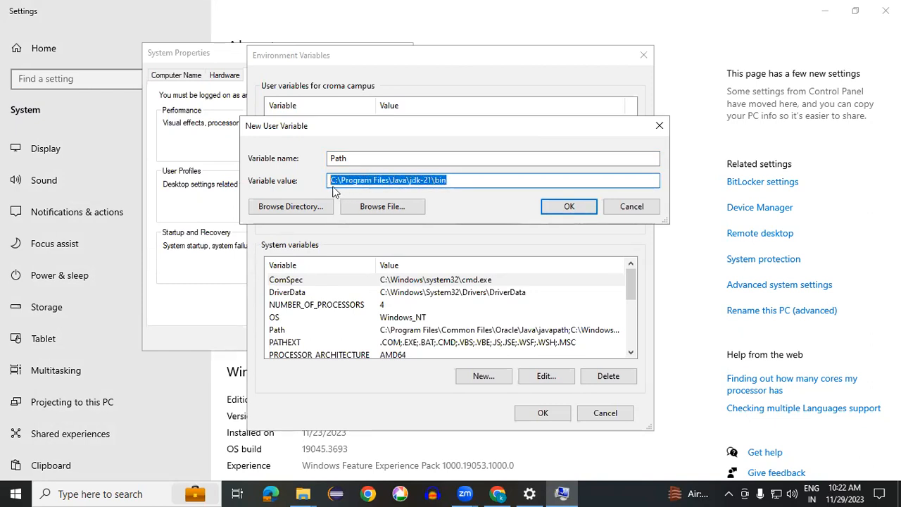
pyautogui.click(335, 181)
pyautogui.click(568, 206)
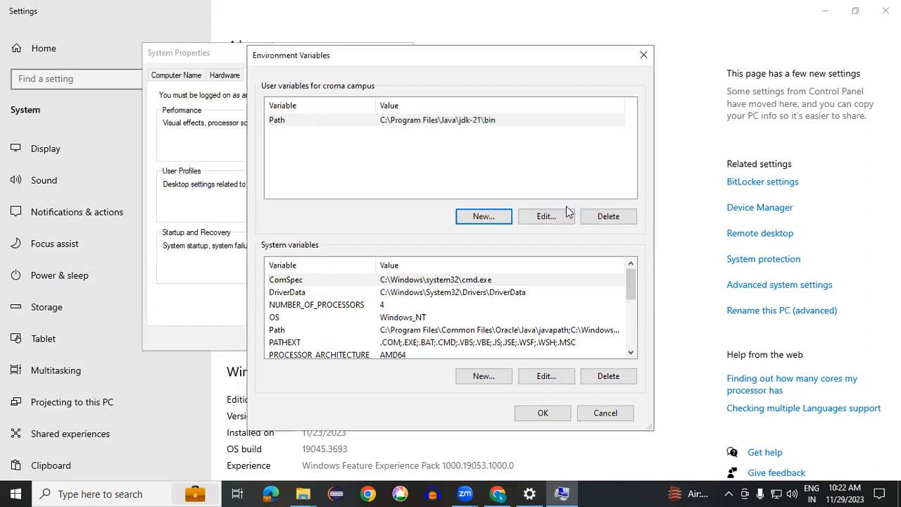
# Accept the environment variable and System Properties changes, and close the Settings and File Explorer windows.
pyautogui.click(548, 415)
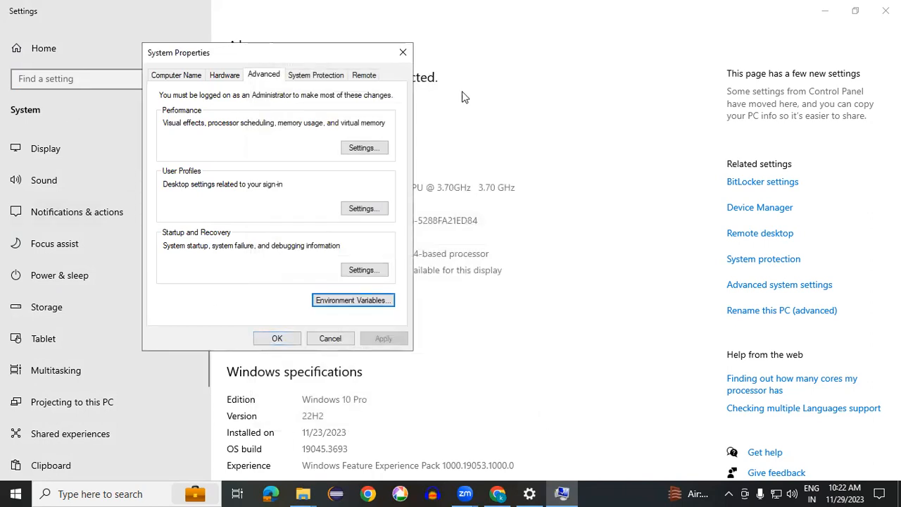
pyautogui.click(278, 339)
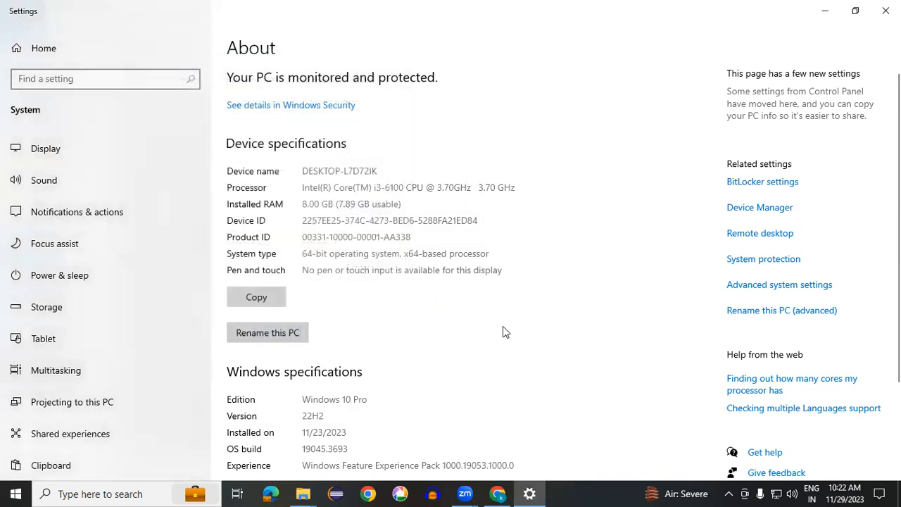
pyautogui.click(886, 11)
pyautogui.click(884, 7)
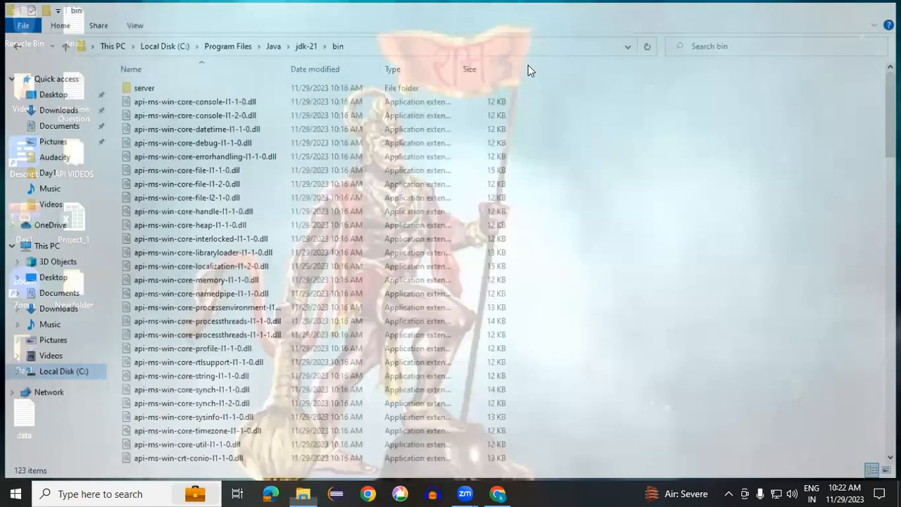
pyautogui.rightClick(526, 63)
pyautogui.click(560, 100)
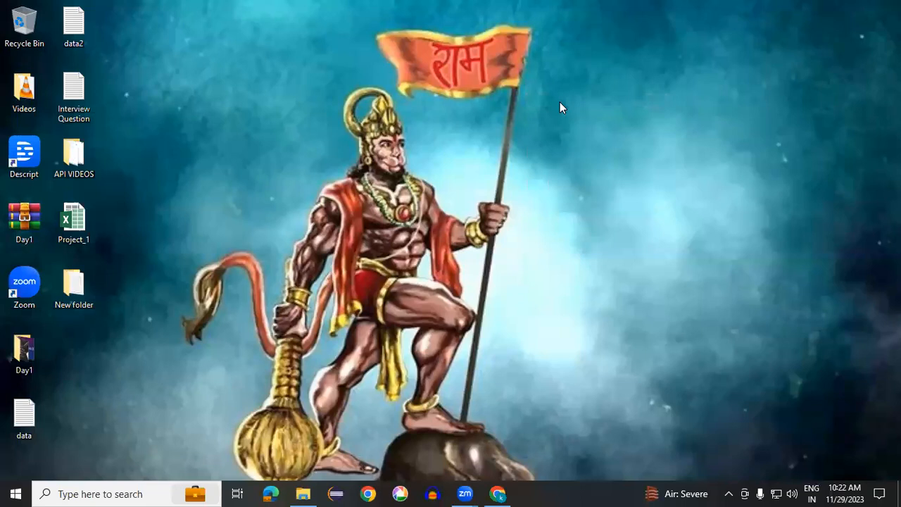
pyautogui.rightClick(359, 74)
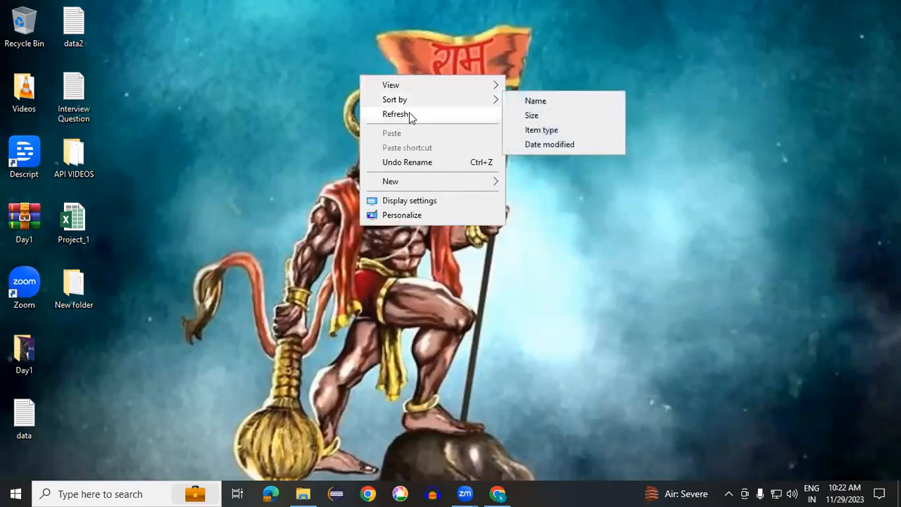
pyautogui.click(411, 116)
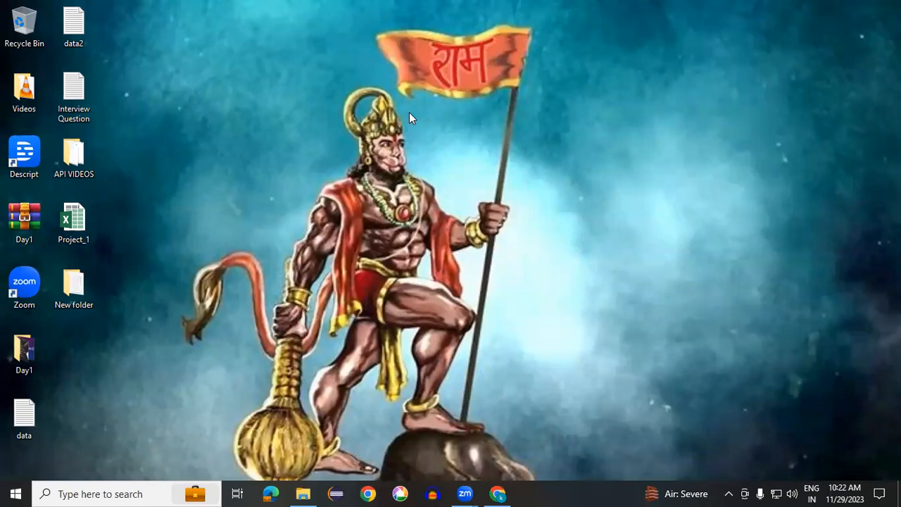
# Open a Command Prompt window, run javac and look through the compiler options it lists.
pyautogui.press('super+r')
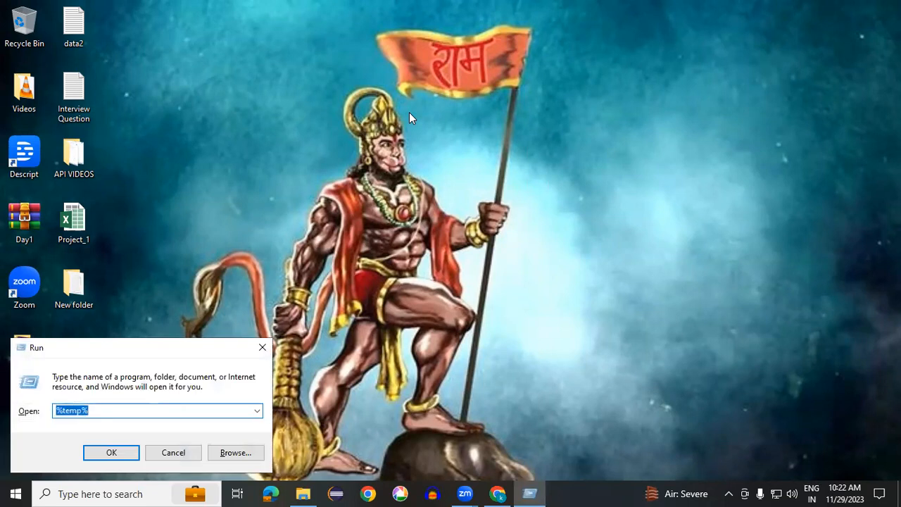
pyautogui.write('cmd')
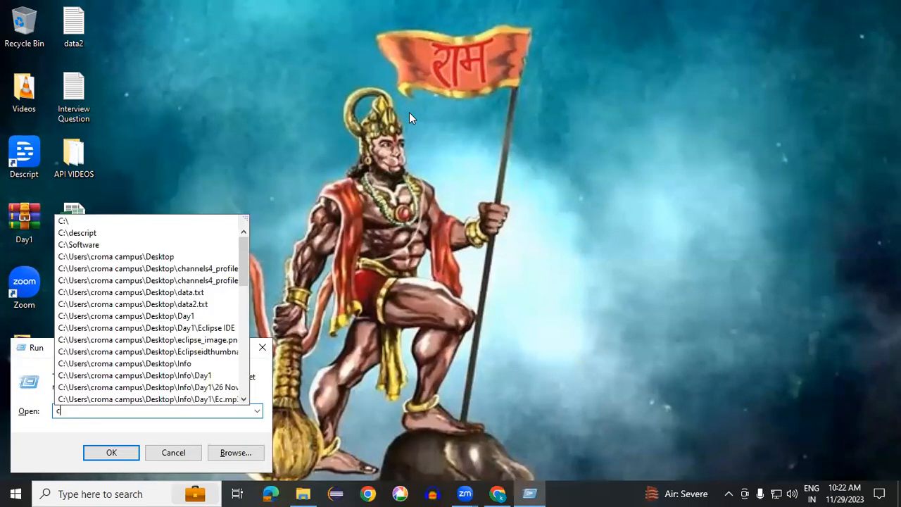
pyautogui.press('Return')
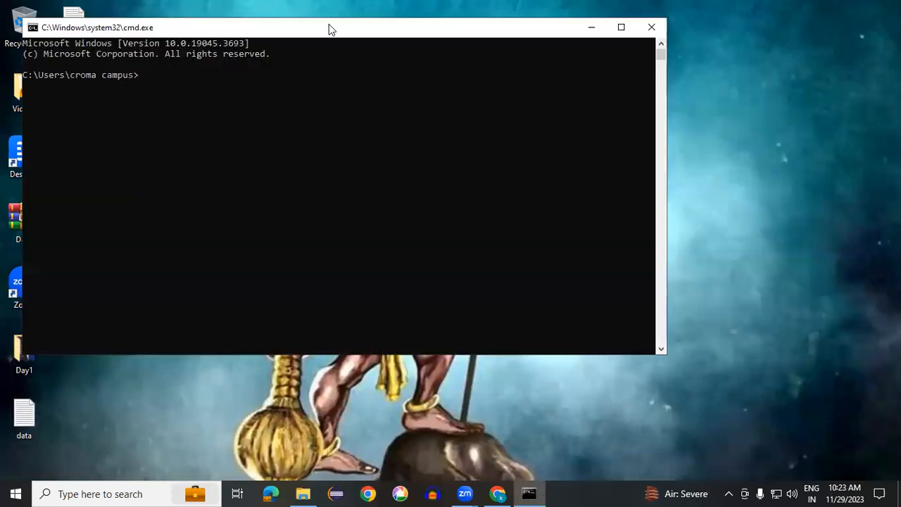
pyautogui.moveTo(329, 28); pyautogui.dragTo(528, 45)
pyautogui.write('javac')
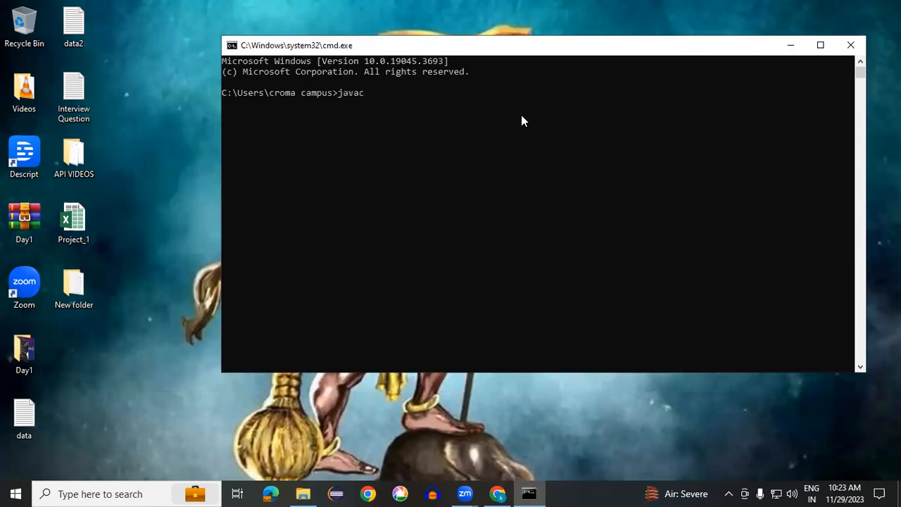
pyautogui.press('Return')
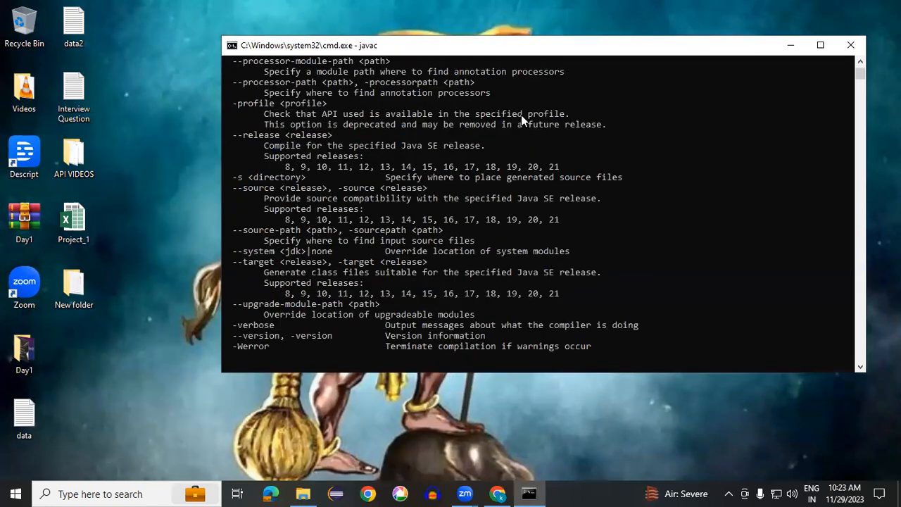
pyautogui.scroll(9, 491, 273)
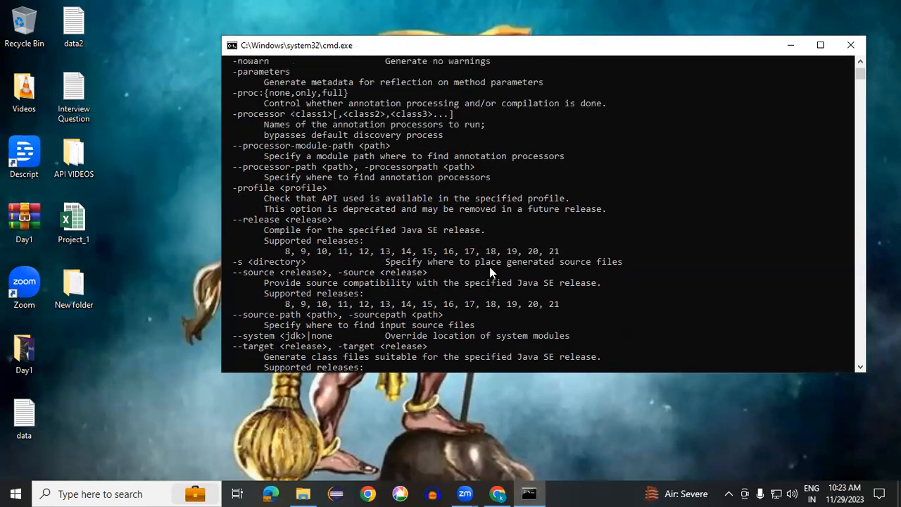
pyautogui.scroll(8, 491, 272)
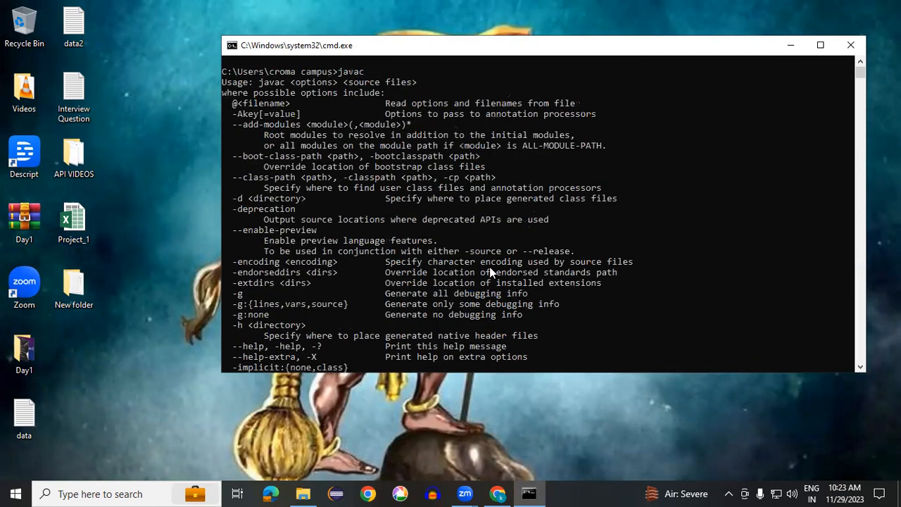
pyautogui.scroll(1, 491, 273)
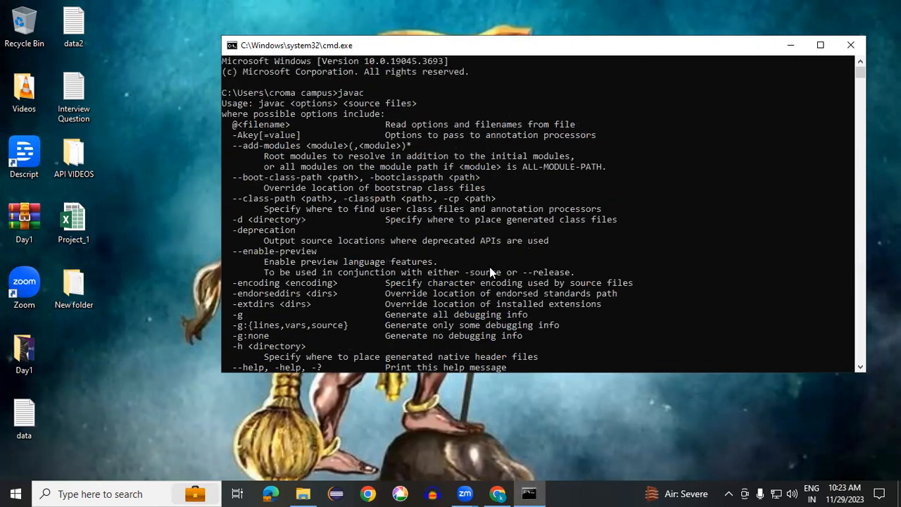
pyautogui.scroll(-13, 491, 273)
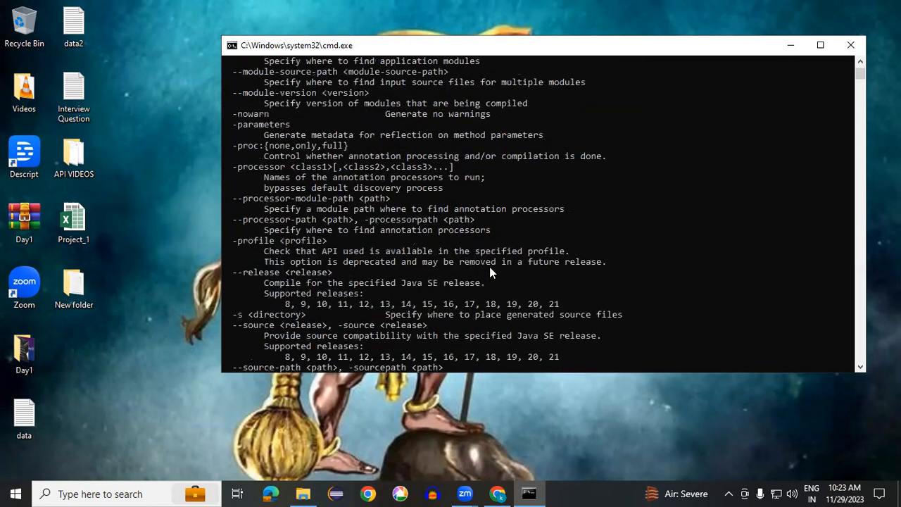
pyautogui.scroll(-9, 491, 273)
# Clear the console and check the installed Java version with java --version.
pyautogui.write('cls')
pyautogui.press('Return')
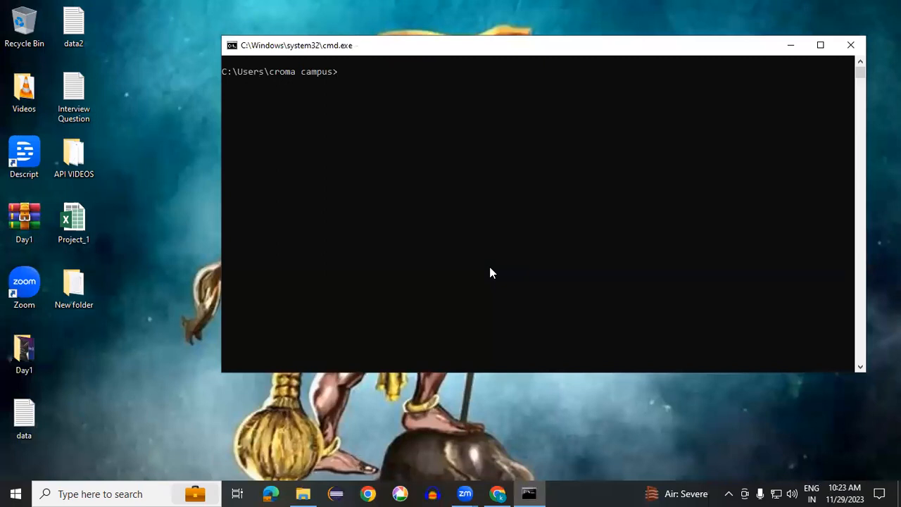
pyautogui.write('java --version')
pyautogui.press('Return')
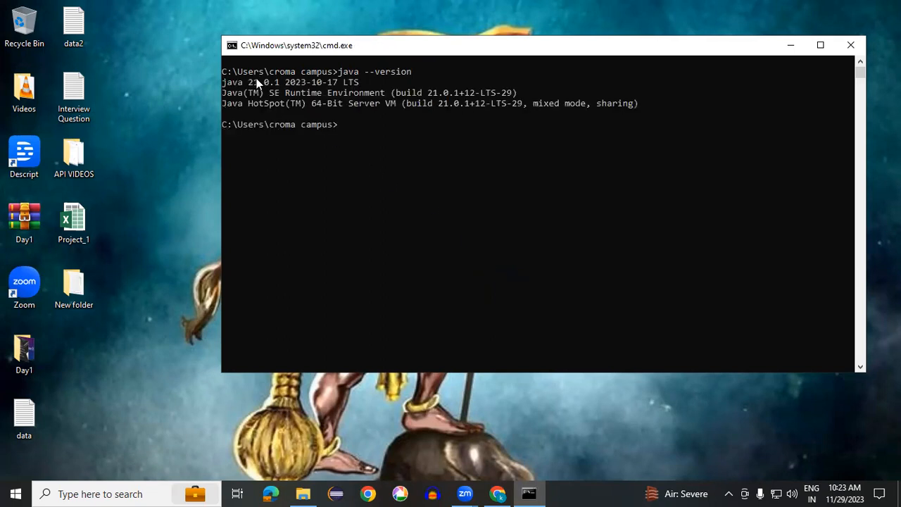
# Examine the version number, release date, build and 64-bit server details in the Java version output.
pyautogui.moveTo(249, 83); pyautogui.dragTo(269, 86)
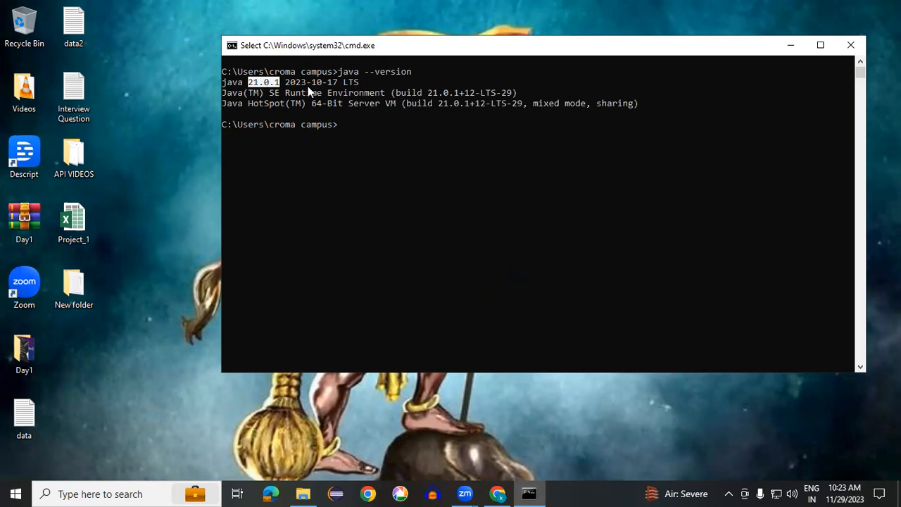
pyautogui.moveTo(292, 86); pyautogui.dragTo(307, 90)
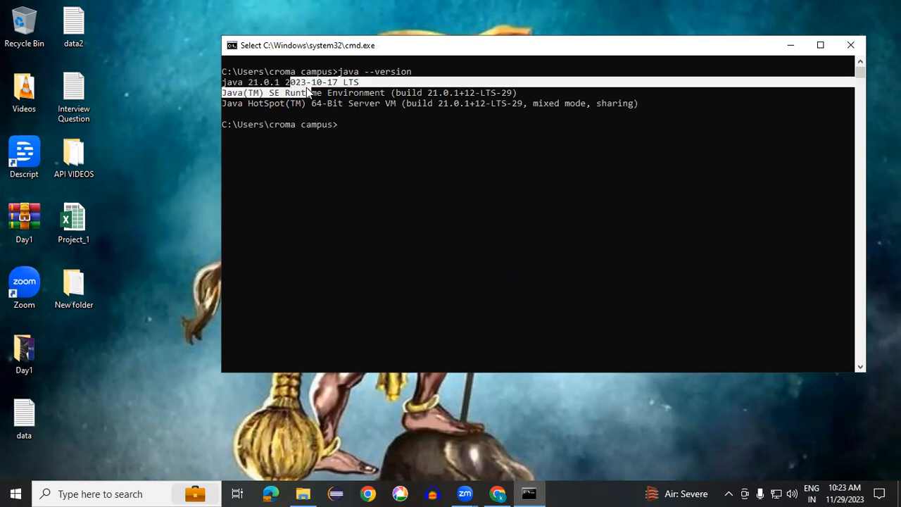
pyautogui.click(308, 92)
pyautogui.moveTo(407, 94); pyautogui.dragTo(522, 117)
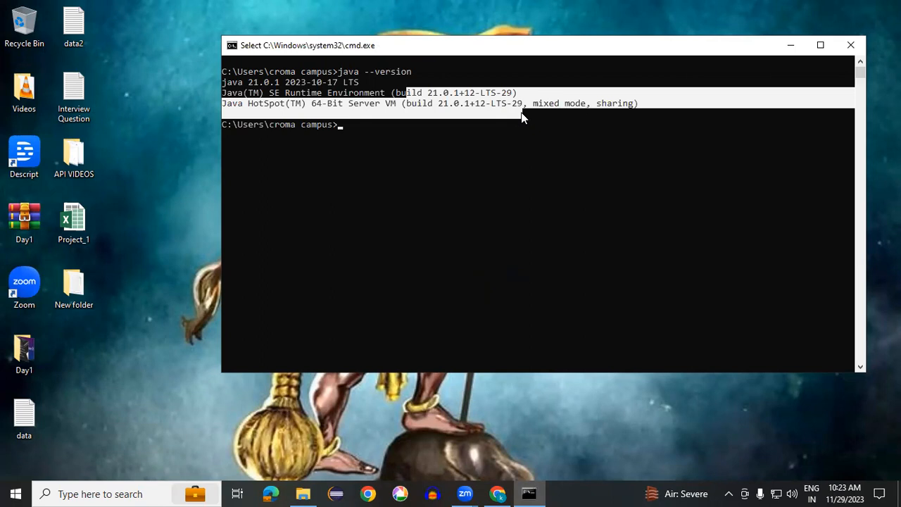
pyautogui.click(522, 117)
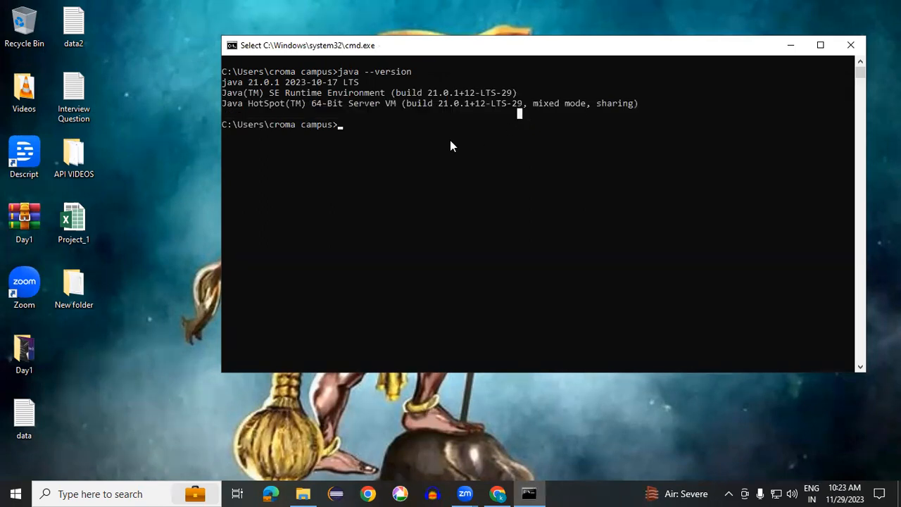
pyautogui.moveTo(309, 106); pyautogui.dragTo(376, 104)
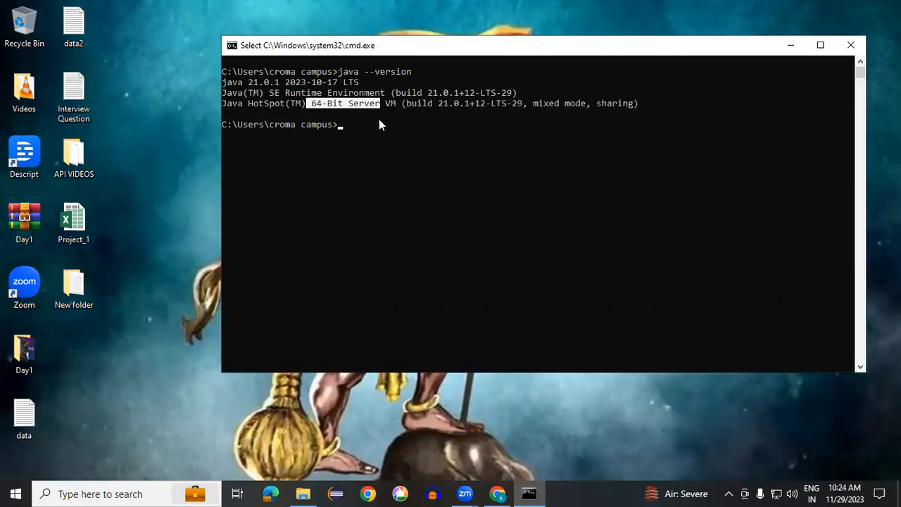
pyautogui.click(383, 127)
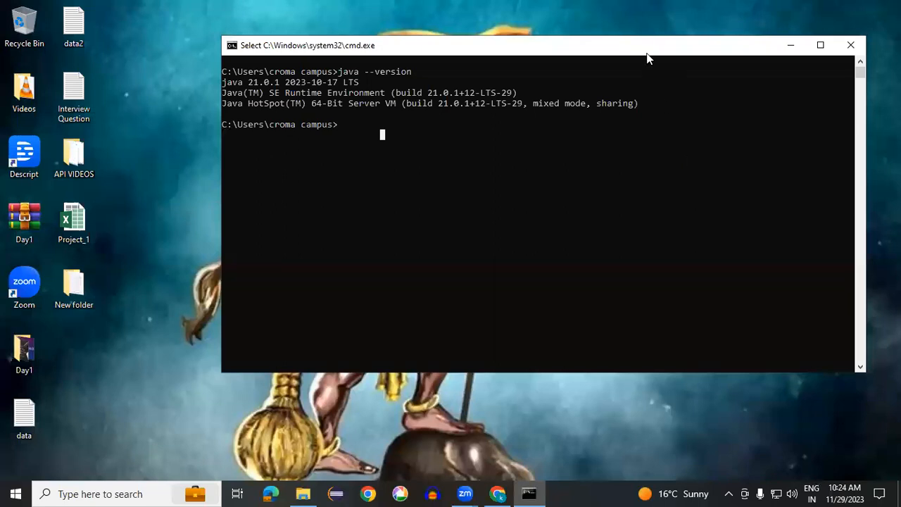
# Minimize the Command Prompt, close the Downloads folder window and refresh the desktop.
pyautogui.click(791, 45)
pyautogui.rightClick(388, 62)
pyautogui.click(434, 101)
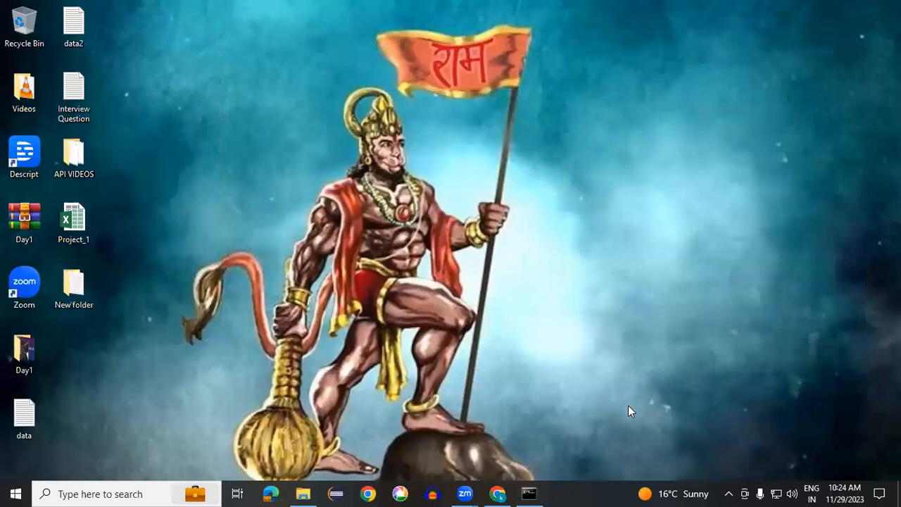
pyautogui.moveTo(305, 491)
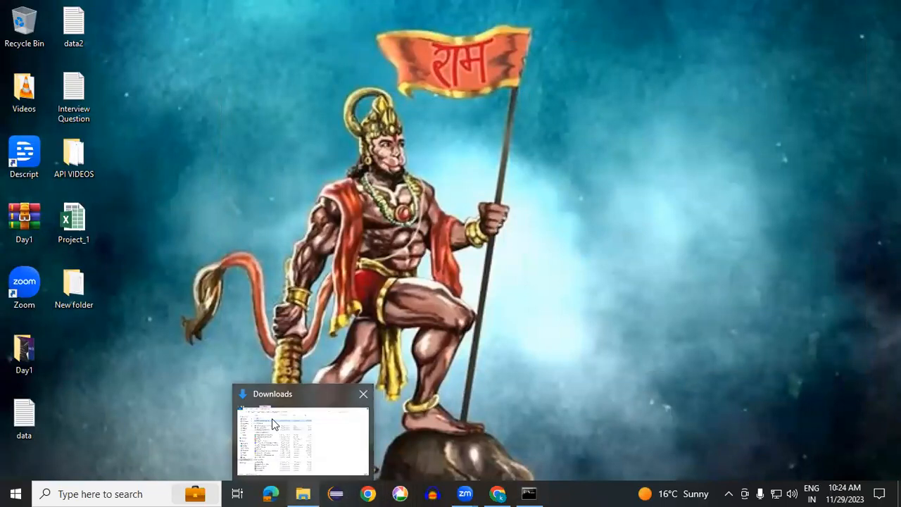
pyautogui.click(274, 423)
pyautogui.press('super+d')
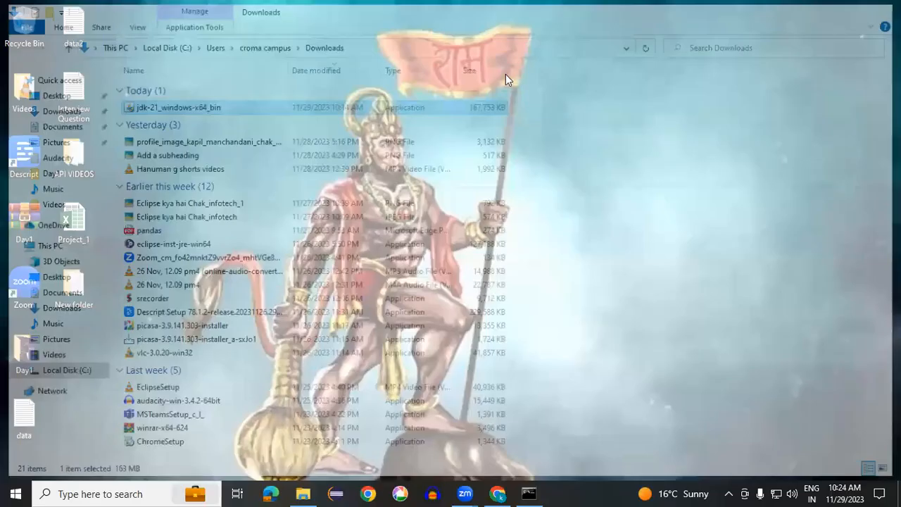
pyautogui.rightClick(555, 116)
pyautogui.click(556, 115)
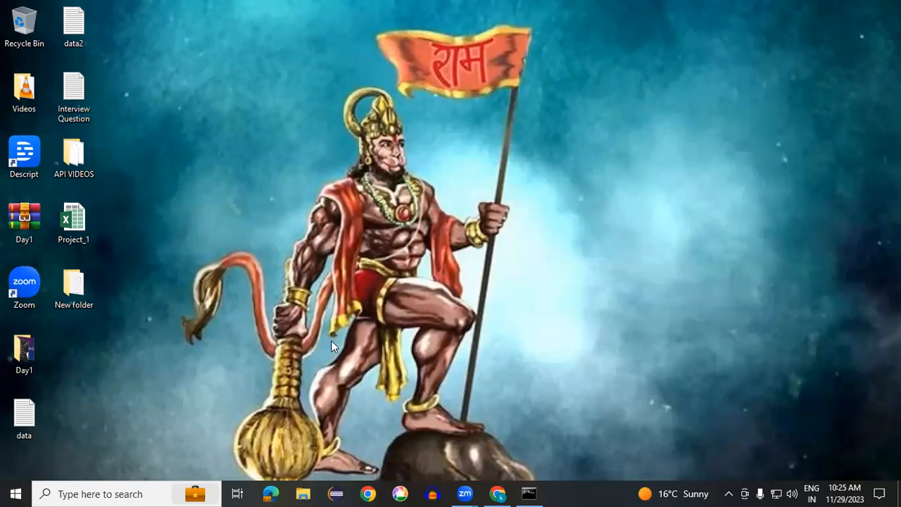
# Open the temporary files folder by running %temp% and look through its contents.
pyautogui.press('super+r')
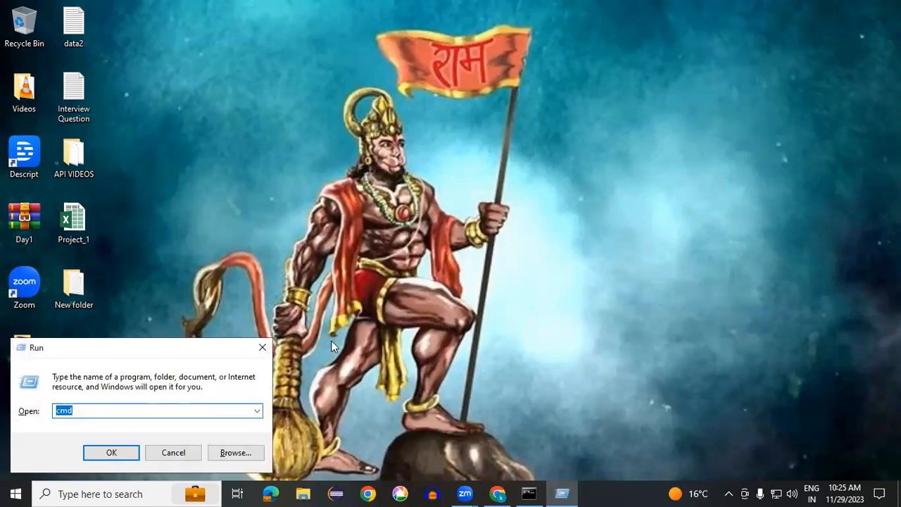
pyautogui.write('%')
pyautogui.press('Down')
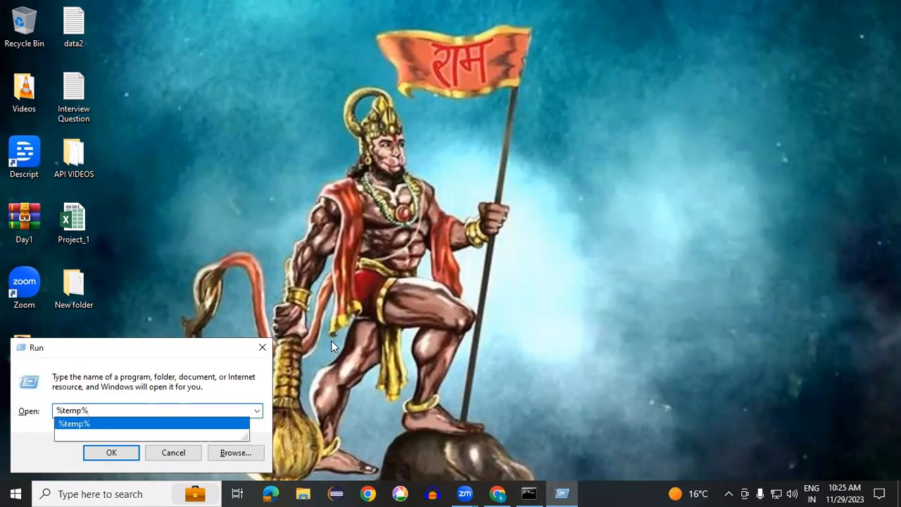
pyautogui.press('Return')
pyautogui.scroll(-1, 338, 345)
pyautogui.scroll(-2, 770, 161)
pyautogui.scroll(3, 769, 161)
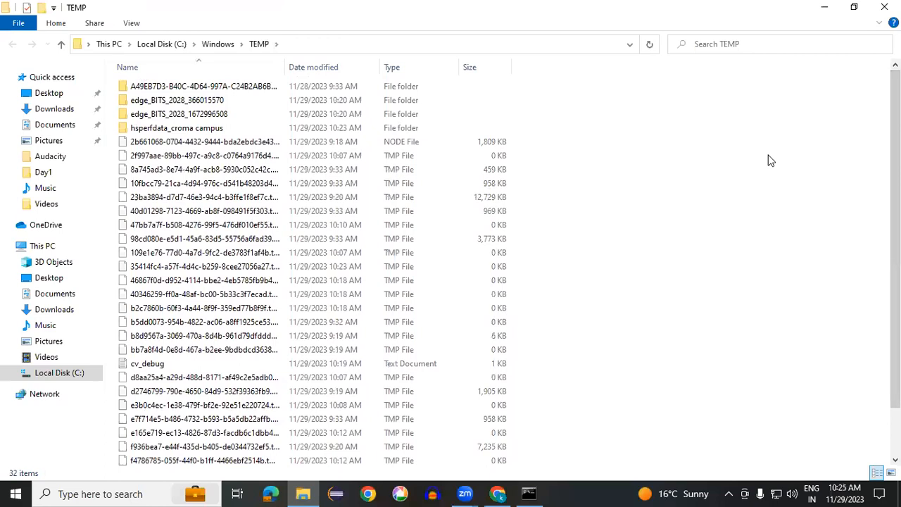
# Permanently delete all the files and folders in the TEMP folder, answering the prompts that come up.
pyautogui.hotkey('ctrl', 'a')
pyautogui.hotkey('shift', 'Delete')
pyautogui.press('Return')
pyautogui.click(407, 183)
pyautogui.click(482, 202)
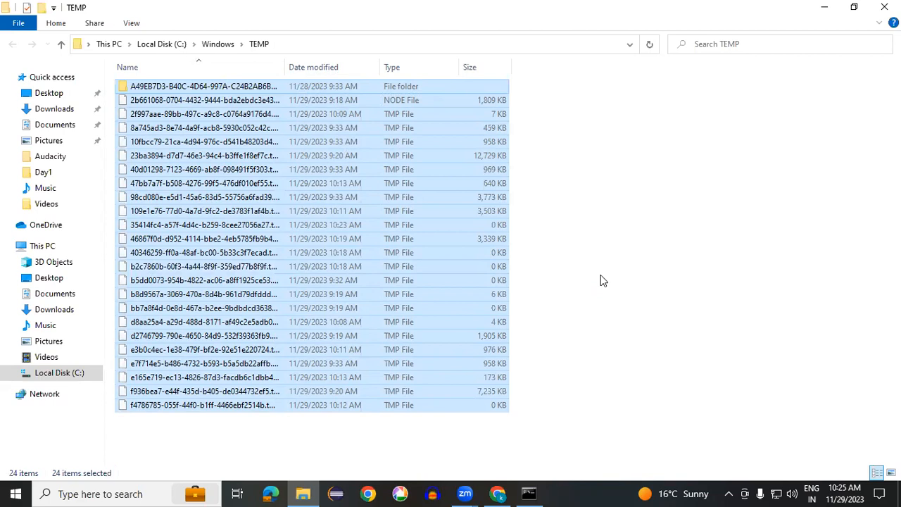
# Close the TEMP folder window and refresh the desktop.
pyautogui.click(885, 6)
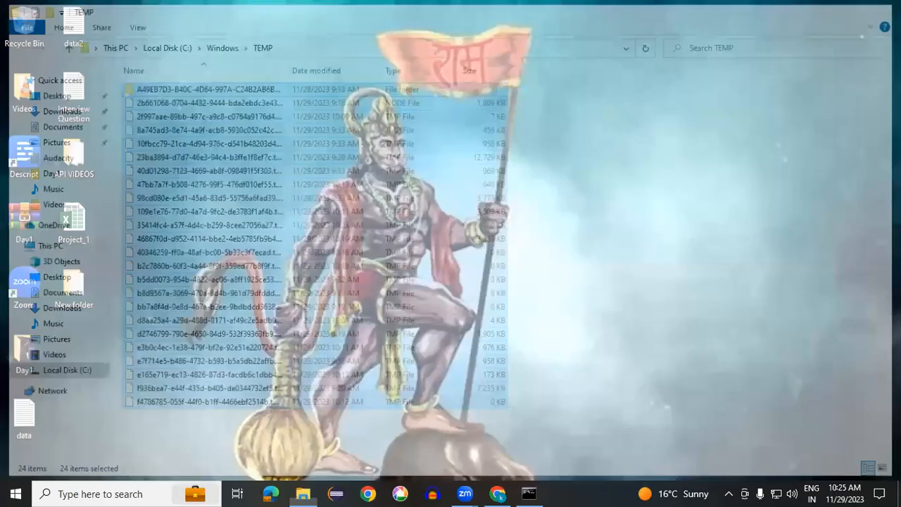
pyautogui.rightClick(554, 119)
pyautogui.click(555, 116)
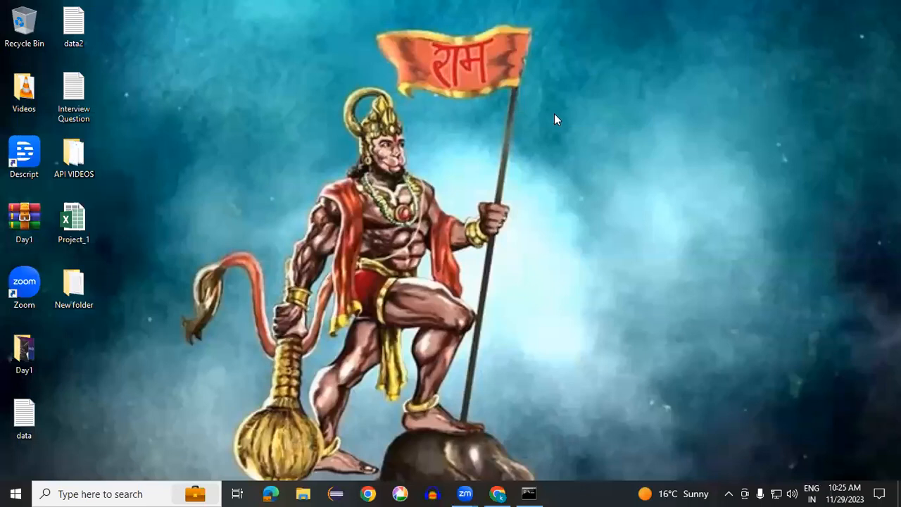